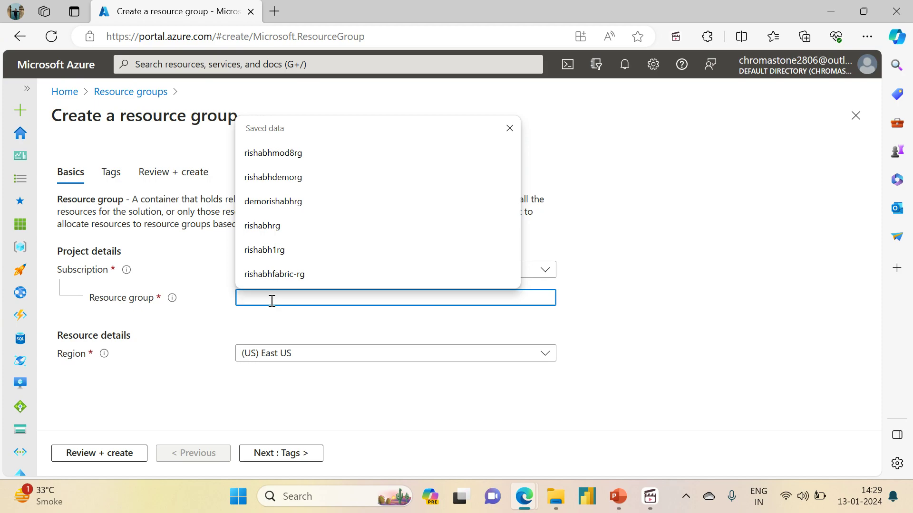
# Name the new resource group azuredatafactoryrg.
pyautogui.write('azuredataf')
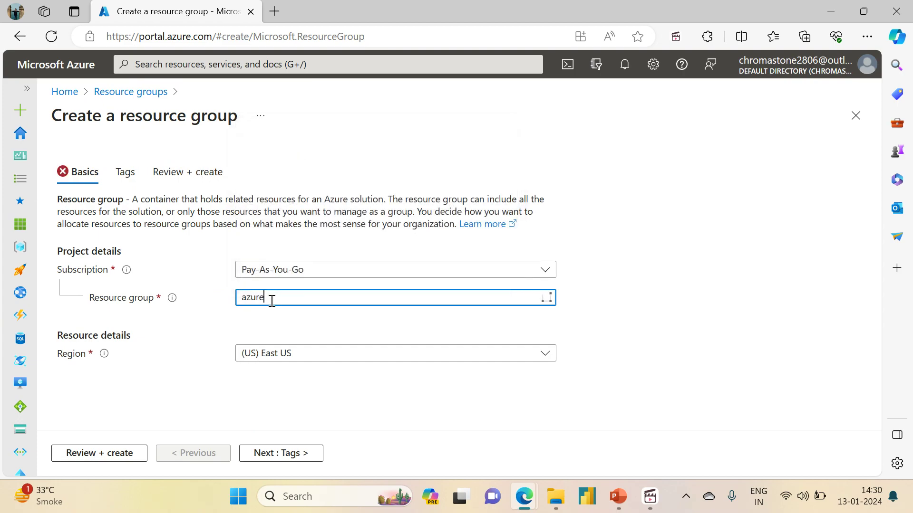
pyautogui.press('BackSpace')
pyautogui.write('a')
pyautogui.write('factor')
pyautogui.write('y01')
pyautogui.press('BackSpace')
pyautogui.press('BackSpace')
pyautogui.write('rg')
# Set the resource group's region to (Asia Pacific) Central India.
pyautogui.click(334, 355)
pyautogui.write('cental')
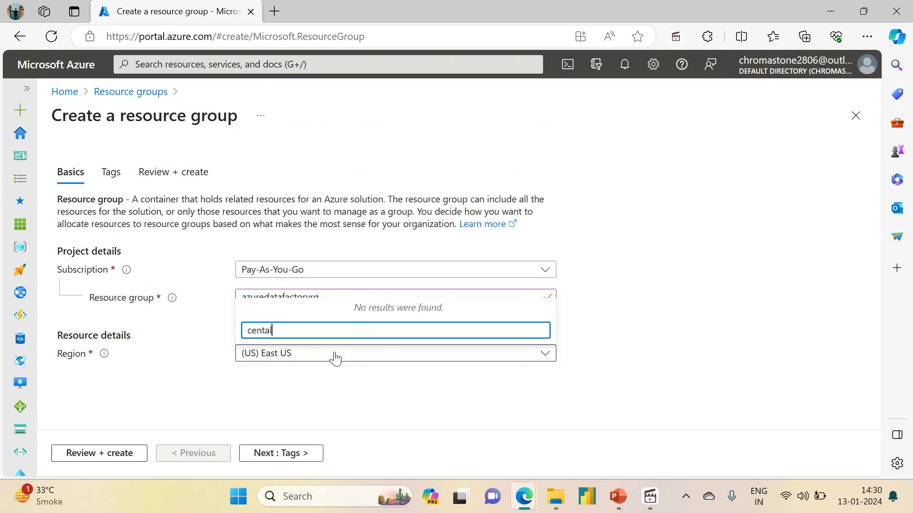
pyautogui.press('BackSpace')
pyautogui.press('BackSpace')
pyautogui.write('ral')
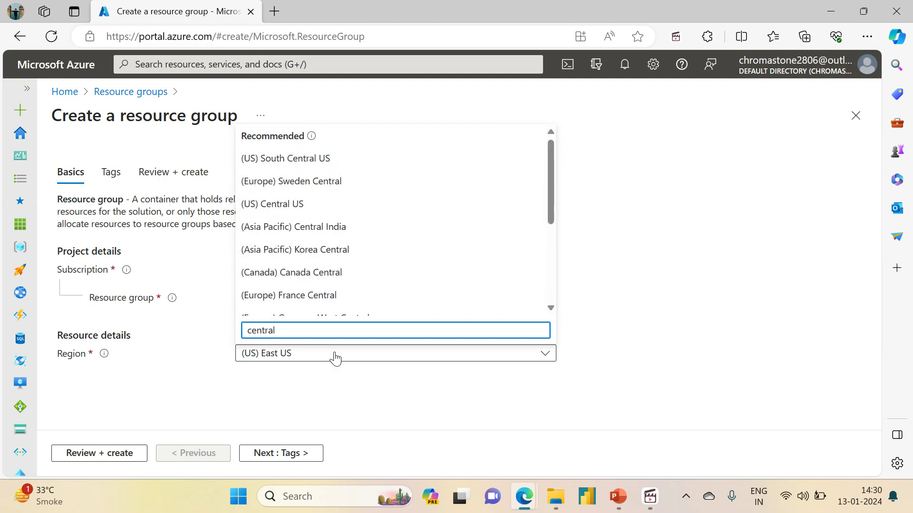
pyautogui.click(307, 228)
# Leave the tags empty, review the resource group settings and create the group.
pyautogui.click(288, 457)
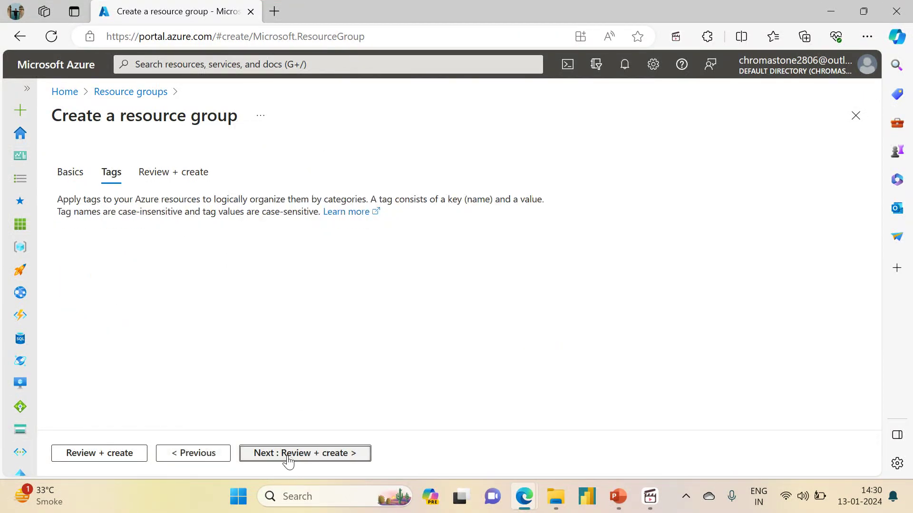
pyautogui.click(286, 460)
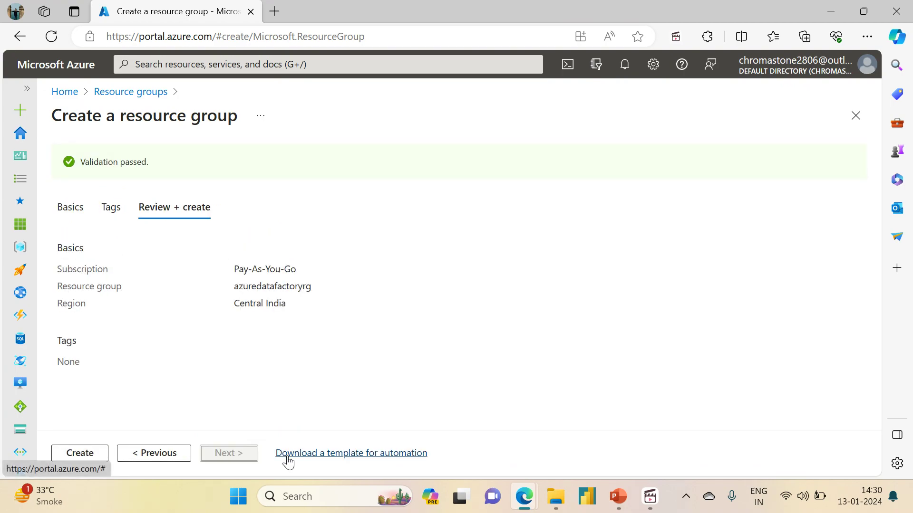
pyautogui.click(78, 458)
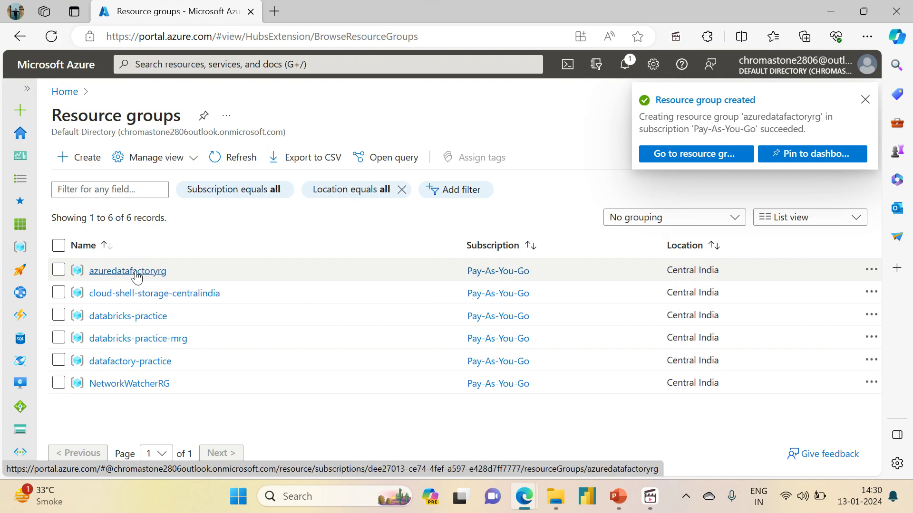
# From the azuredatafactoryrg resource group, find Microsoft's Data Factory in the Marketplace and start creating it.
pyautogui.click(137, 272)
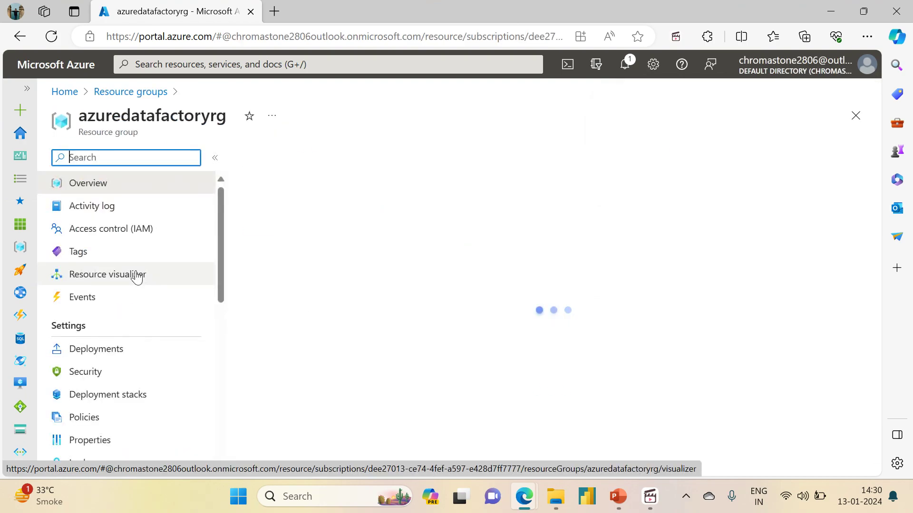
pyautogui.click(278, 163)
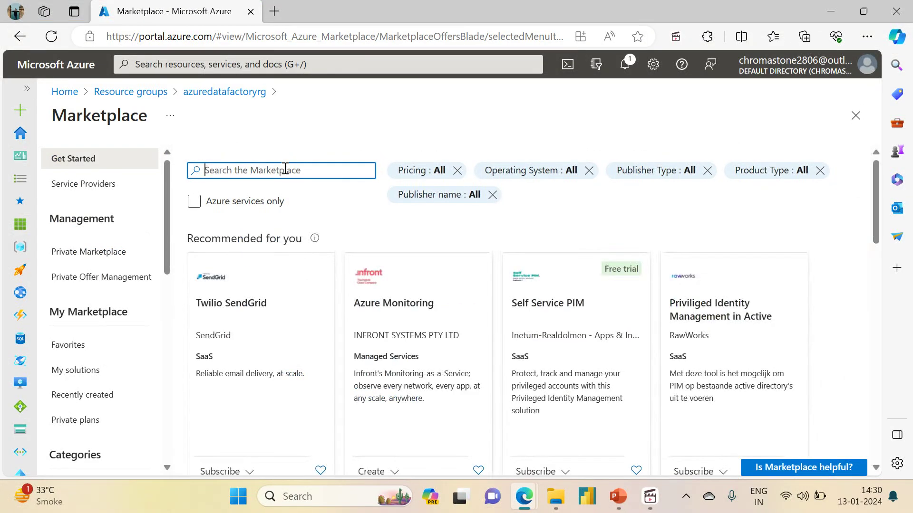
pyautogui.write('Data ')
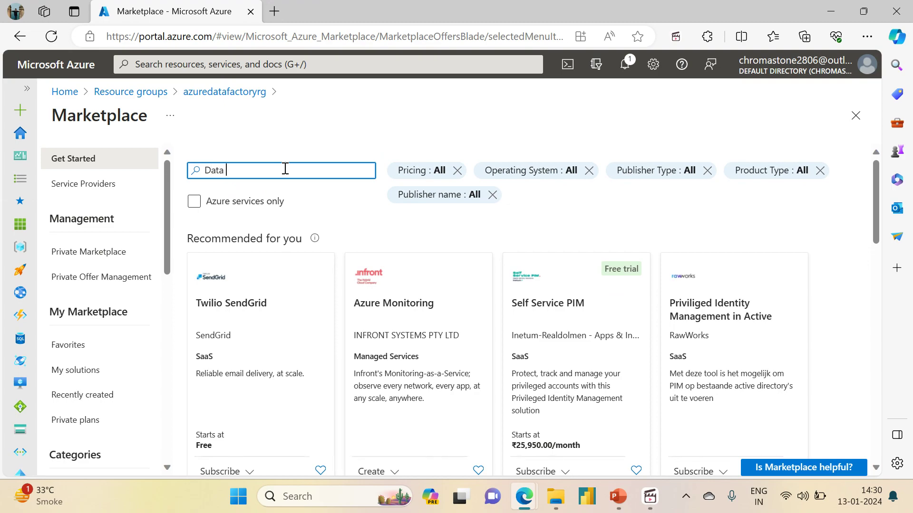
pyautogui.write('Factory')
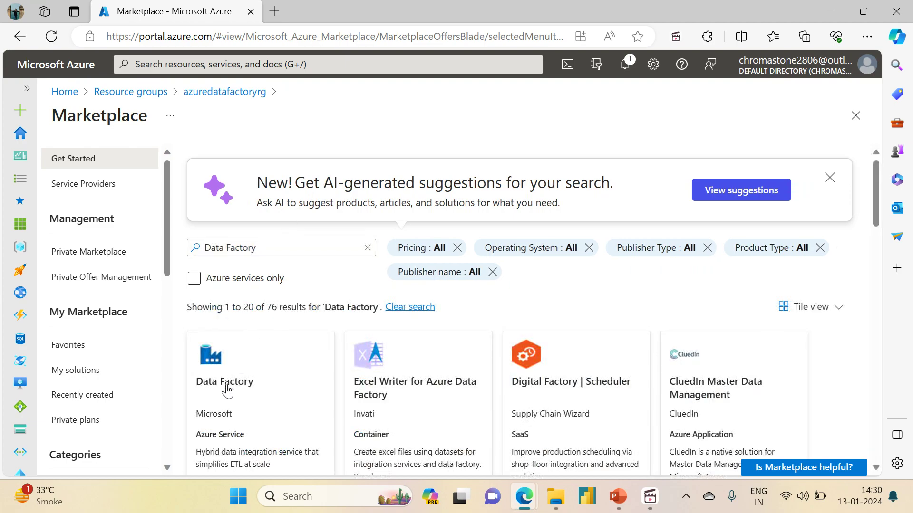
pyautogui.click(227, 391)
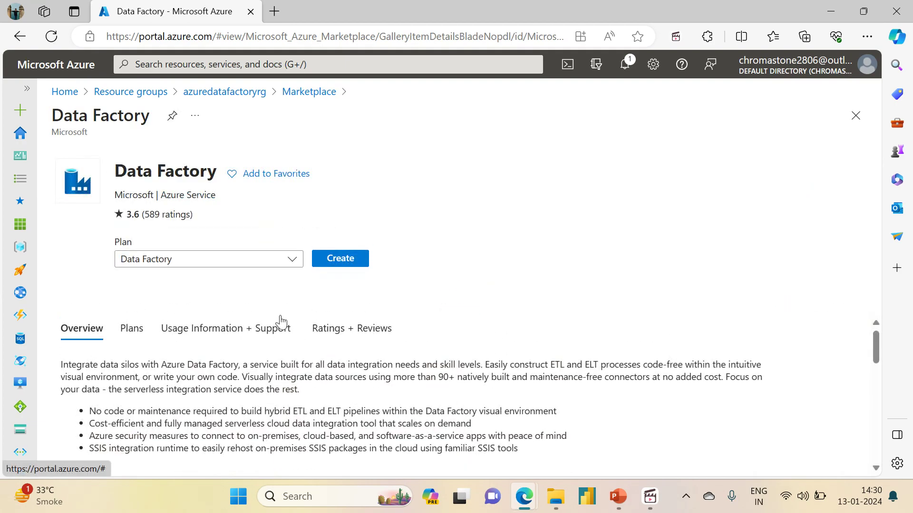
pyautogui.click(352, 262)
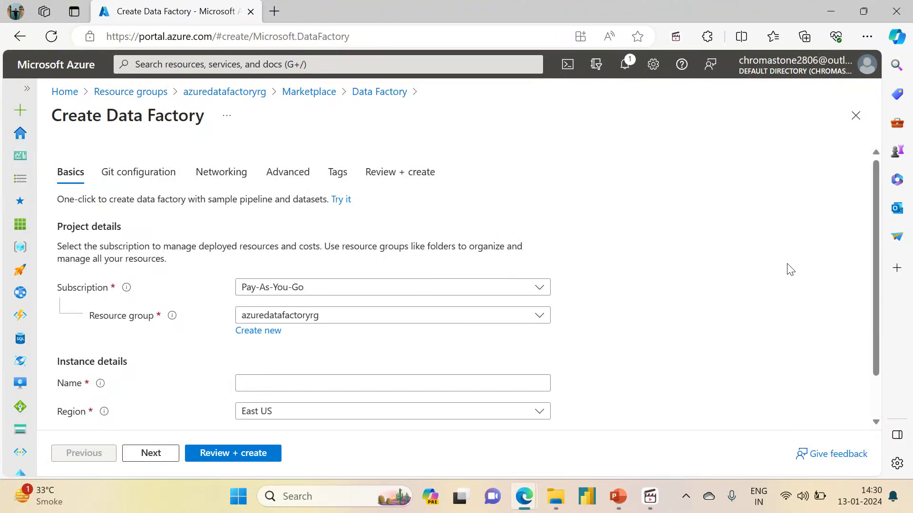
# Try to name the new data factory datafactorydemo.
pyautogui.moveTo(878, 287); pyautogui.dragTo(882, 370)
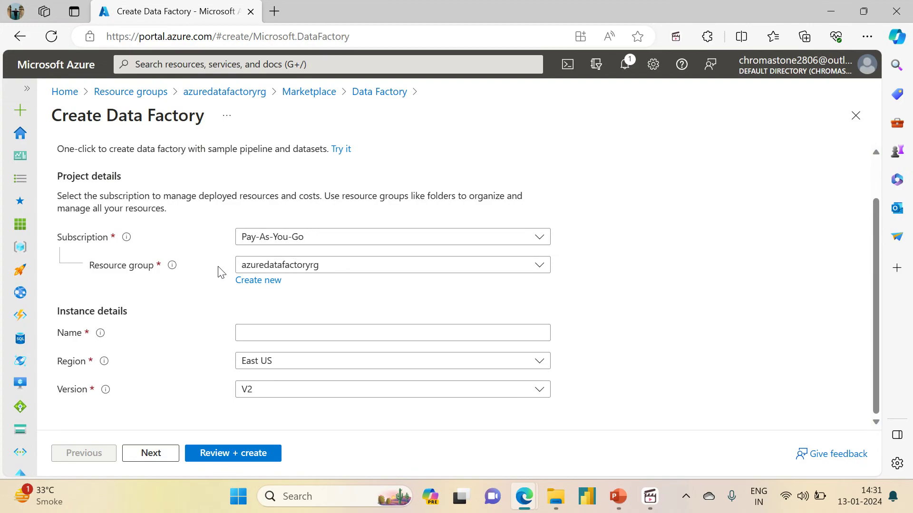
pyautogui.click(268, 335)
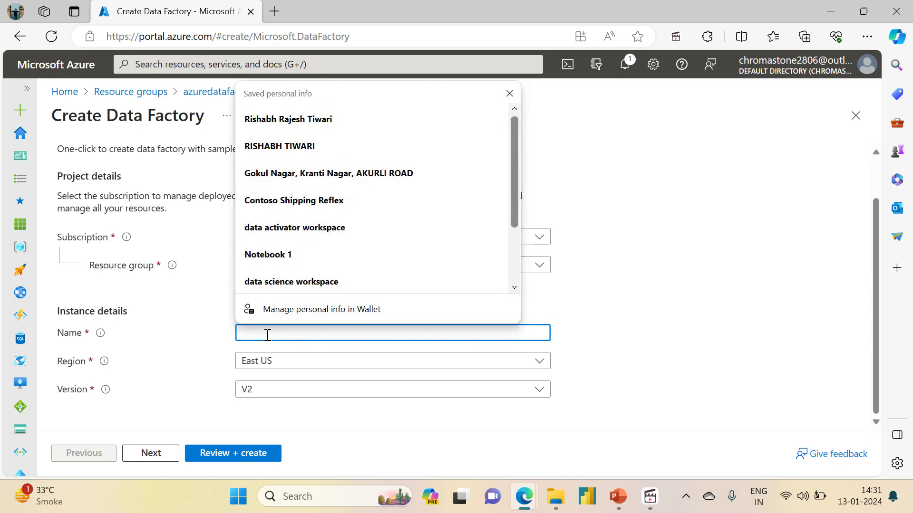
pyautogui.write('datafac')
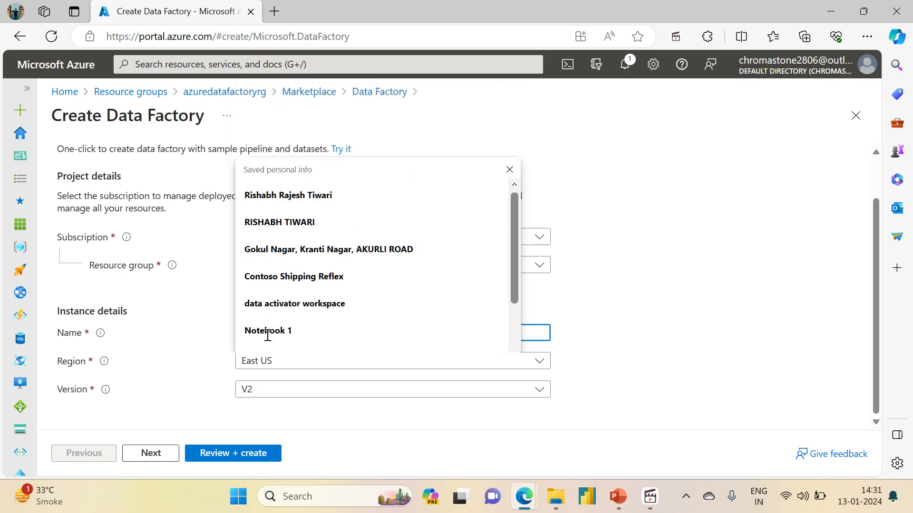
pyautogui.write('torydemo')
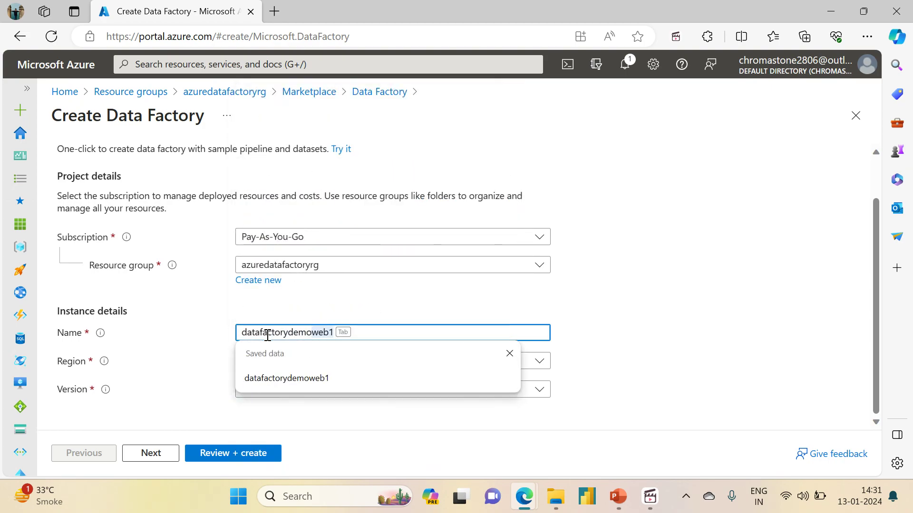
pyautogui.press('BackSpace')
pyautogui.click(421, 307)
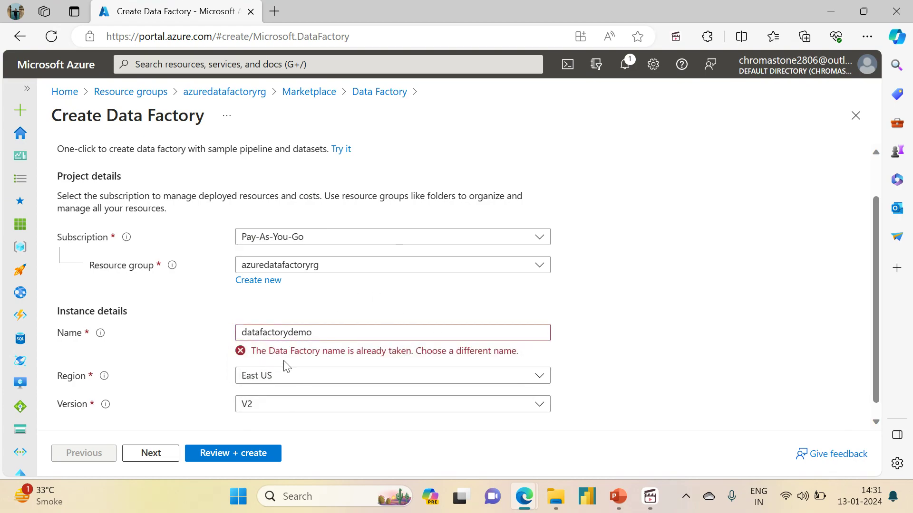
# Replace the data factory name with "adf-demo-" followed by the owner's first name.
pyautogui.click(330, 334)
pyautogui.press('BackSpace')
pyautogui.press('BackSpace')
pyautogui.press('BackSpace')
pyautogui.press('BackSpace')
pyautogui.press('BackSpace')
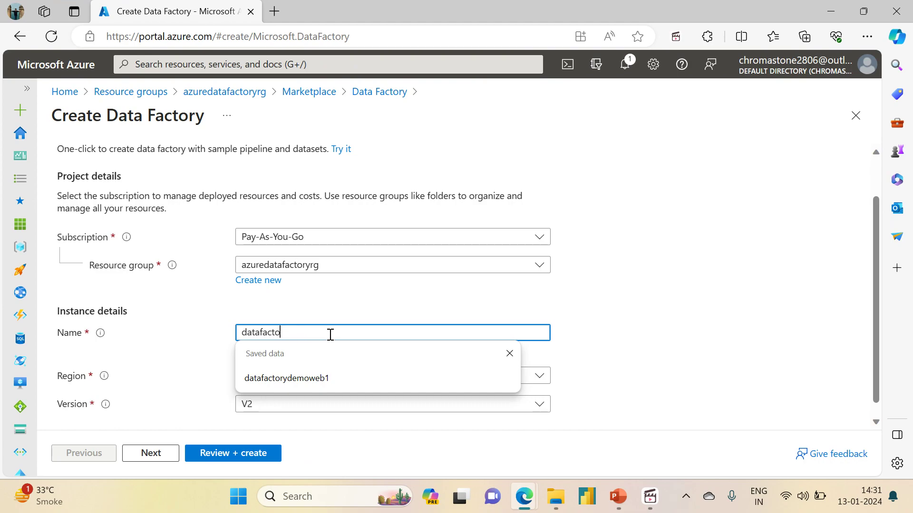
pyautogui.press('BackSpace')
pyautogui.press('BackSpace')
pyautogui.press('BackSpace')
pyautogui.press('BackSpace')
pyautogui.press('BackSpace')
pyautogui.press('BackSpace')
pyautogui.press('BackSpace')
pyautogui.press('BackSpace')
pyautogui.press('BackSpace')
pyautogui.press('BackSpace')
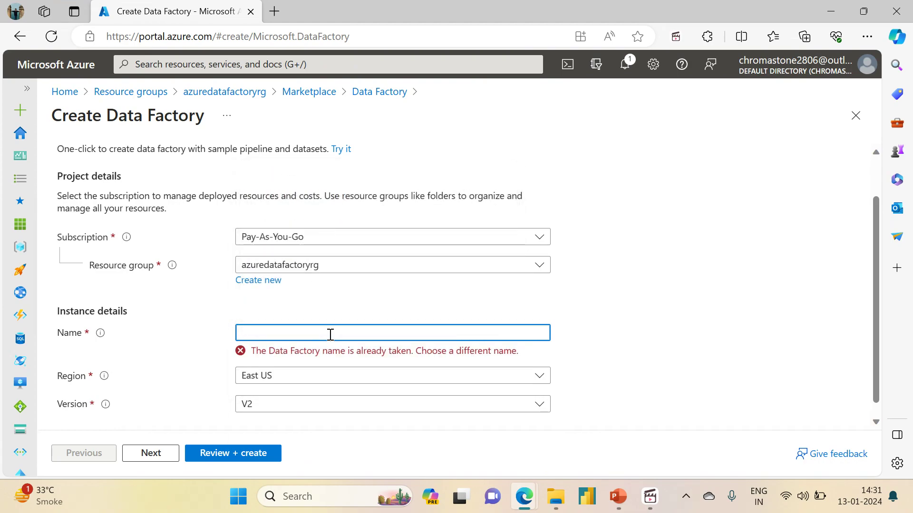
pyautogui.write('adf-demo-rishabh')
pyautogui.click(507, 356)
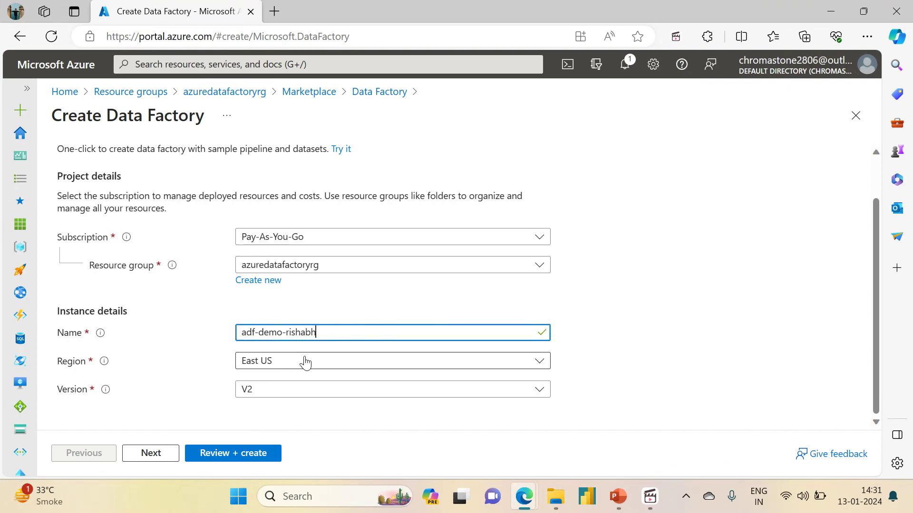
# Set the data factory's region to Central India.
pyautogui.click(304, 362)
pyautogui.write('ce')
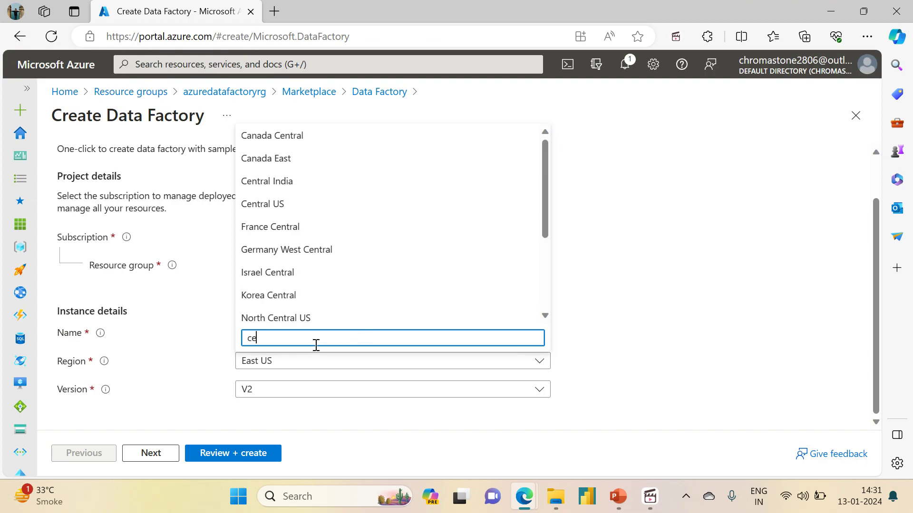
pyautogui.write('ntal')
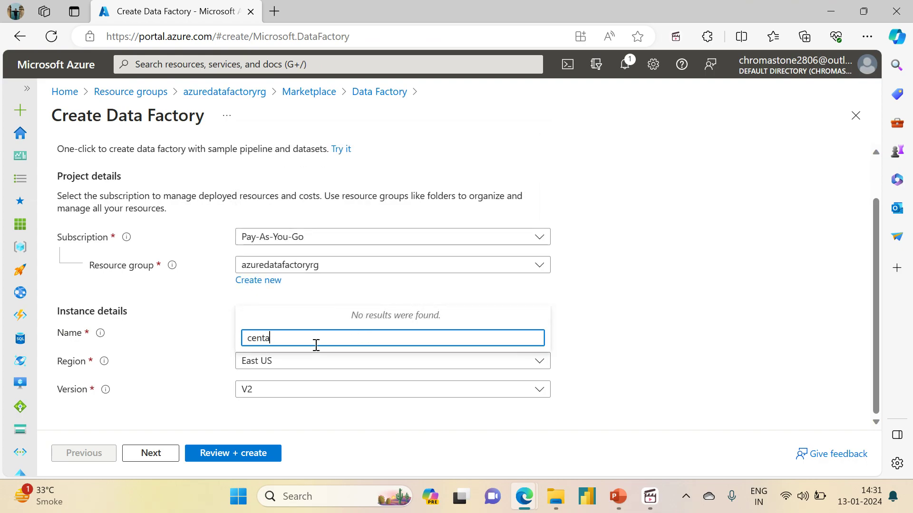
pyautogui.press('BackSpace')
pyautogui.press('BackSpace')
pyautogui.write('ra')
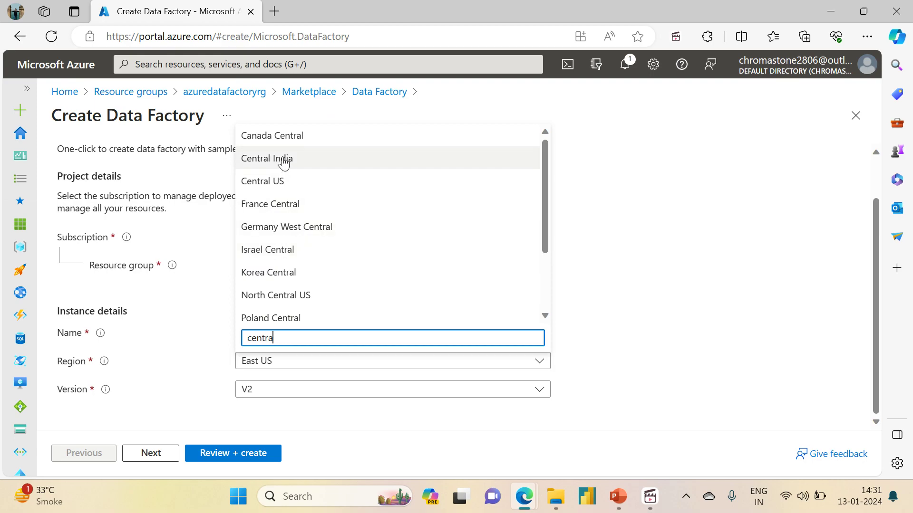
pyautogui.click(285, 157)
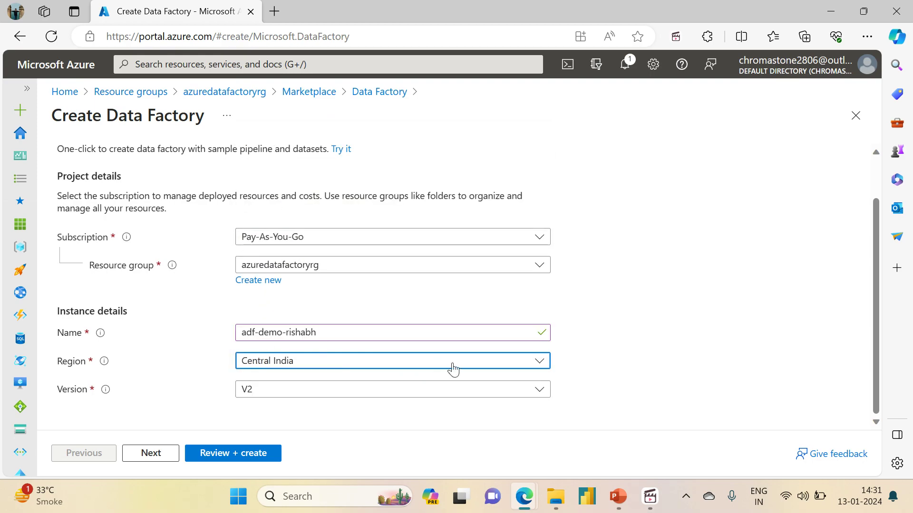
# Choose V2 as the data factory version.
pyautogui.moveTo(877, 390)
pyautogui.mouseDown()
pyautogui.moveTo(869, 263)
pyautogui.moveTo(871, 384)
pyautogui.mouseUp()
pyautogui.click(286, 394)
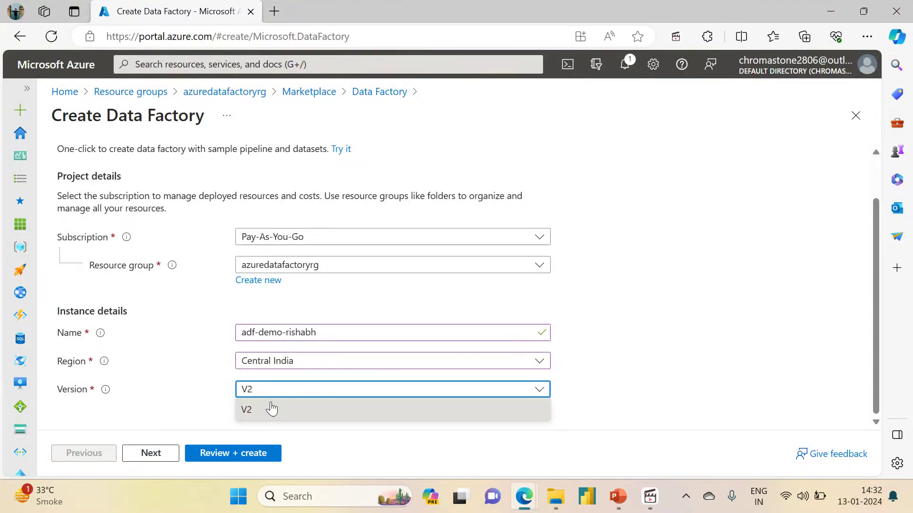
pyautogui.click(258, 413)
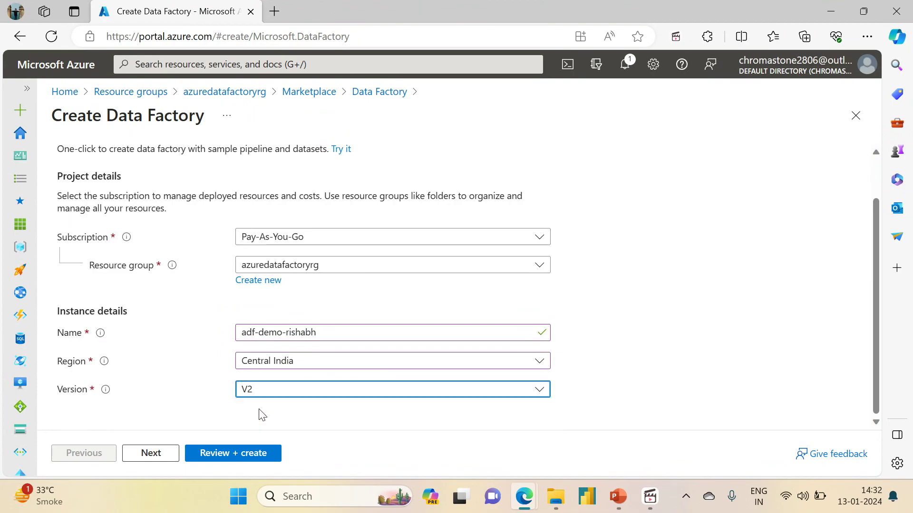
# Review the data factory's basics and networking summary, and create the instance.
pyautogui.click(234, 458)
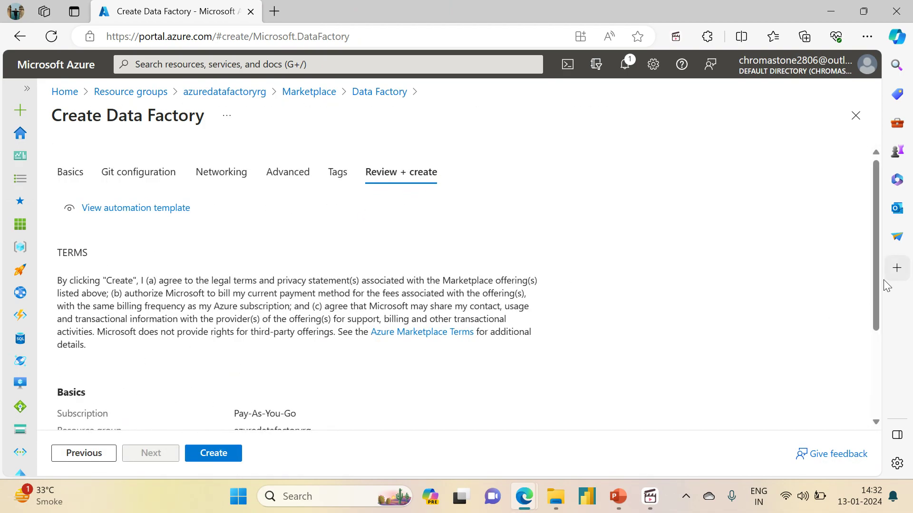
pyautogui.moveTo(876, 294); pyautogui.dragTo(842, 176)
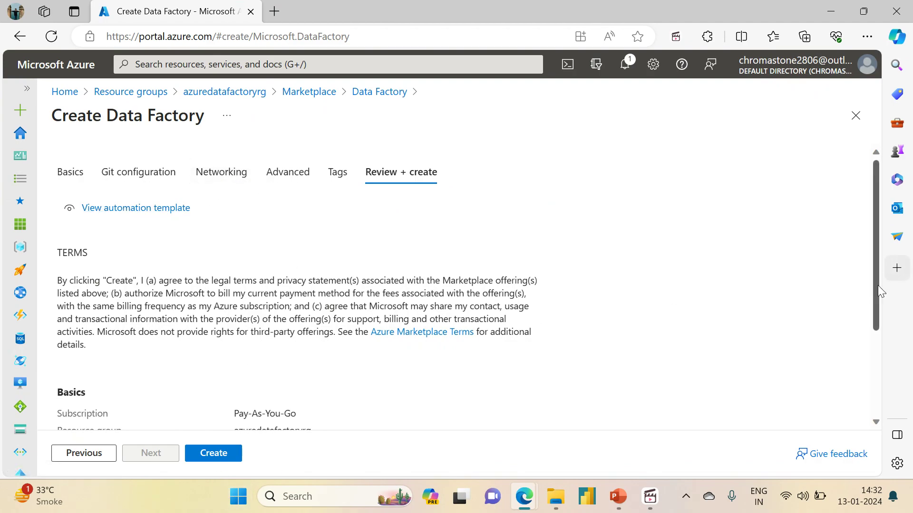
pyautogui.moveTo(876, 293); pyautogui.dragTo(868, 387)
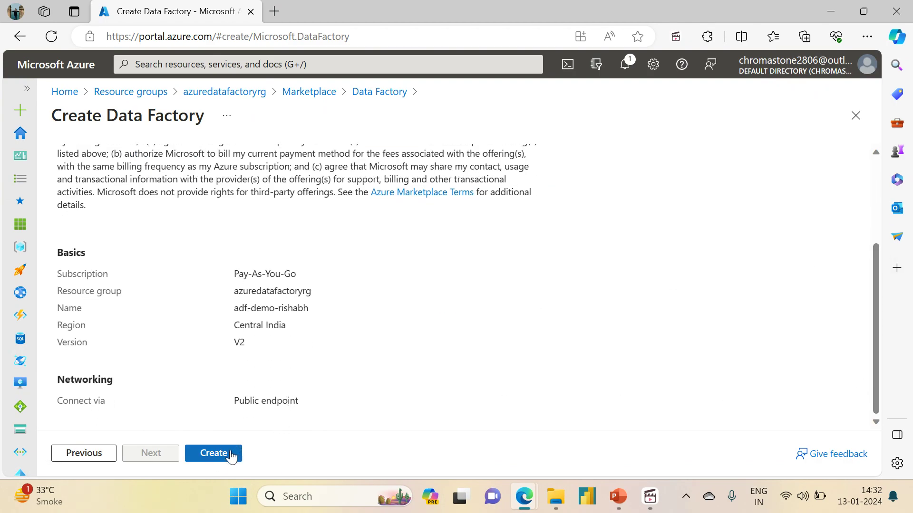
pyautogui.click(219, 454)
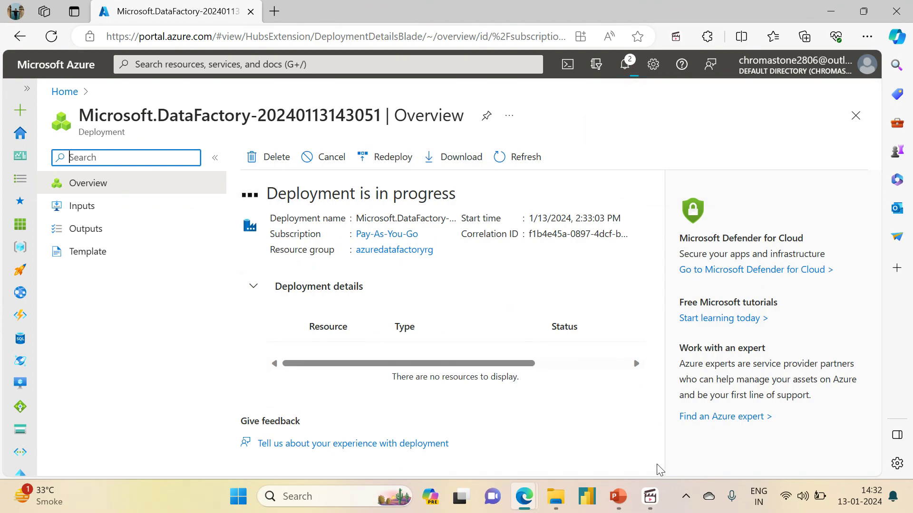
# Switch to the PowerPoint slide show and advance to the Basic Setup for Learning slide.
pyautogui.click(621, 504)
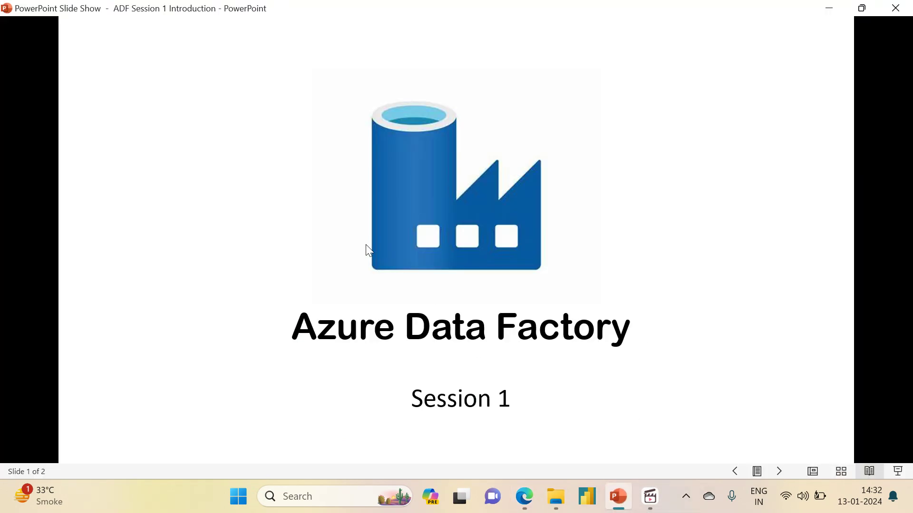
pyautogui.click(366, 244)
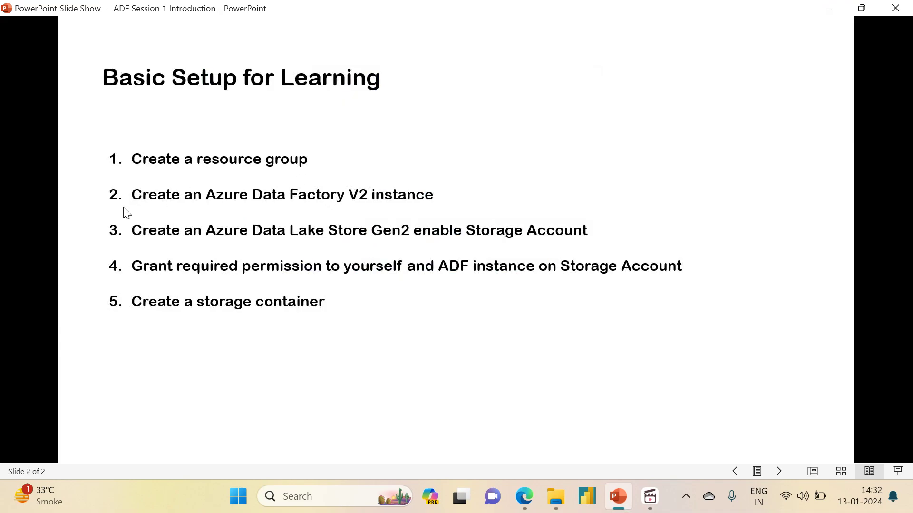
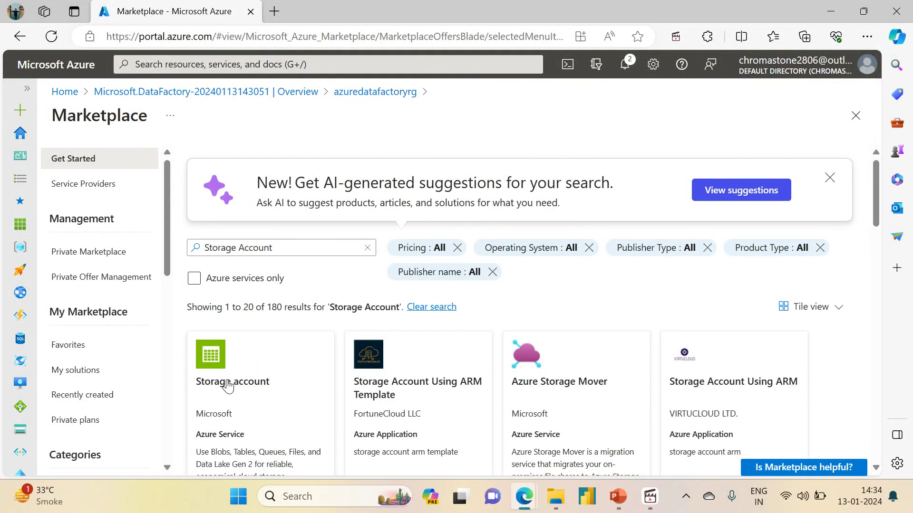
# Open Microsoft's Storage account offering in the Azure Marketplace and start creating a storage account.
pyautogui.click(228, 384)
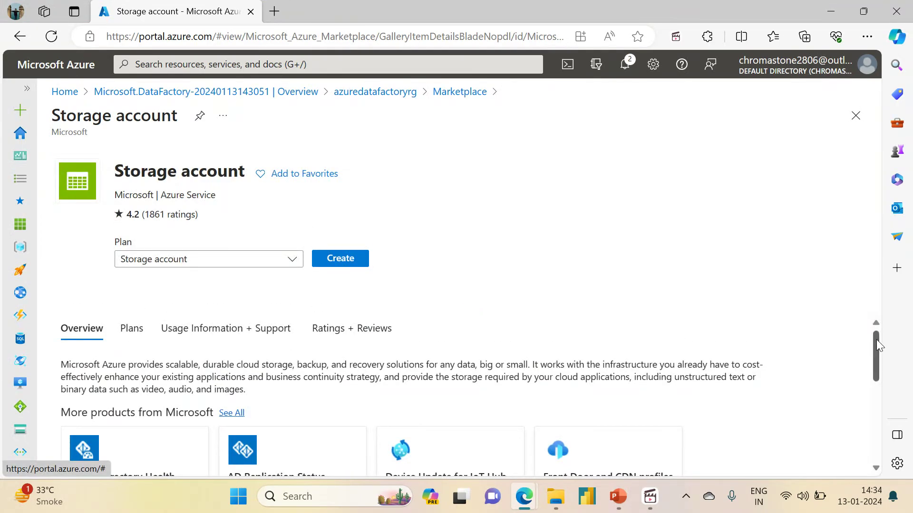
pyautogui.moveTo(877, 342); pyautogui.dragTo(460, 271)
pyautogui.click(352, 260)
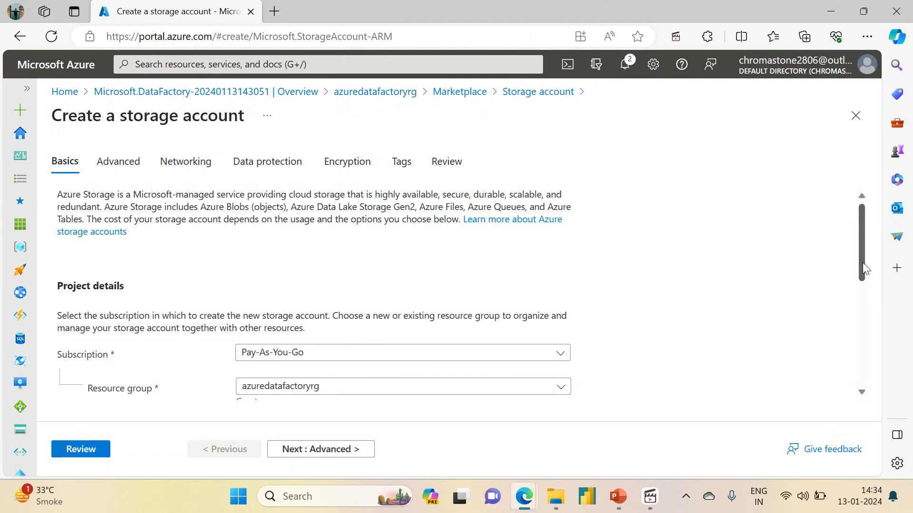
pyautogui.moveTo(864, 268); pyautogui.dragTo(871, 308)
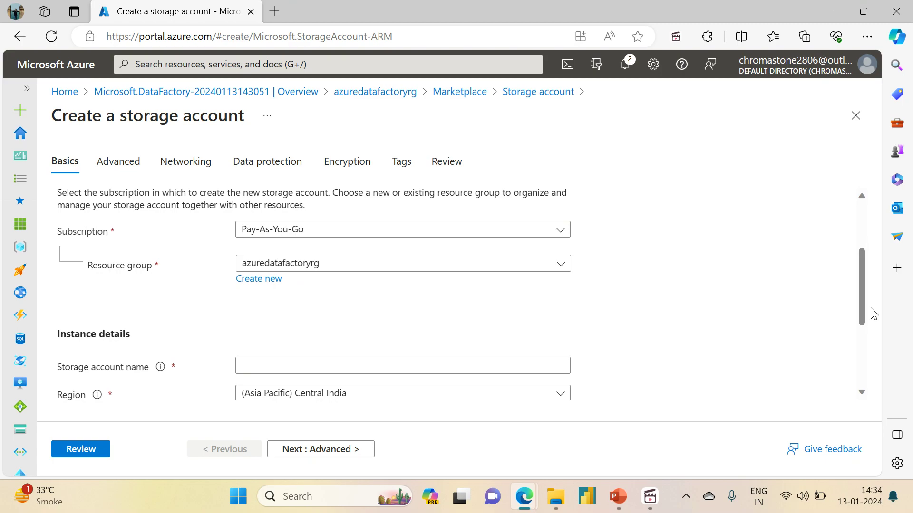
pyautogui.moveTo(862, 309); pyautogui.dragTo(863, 325)
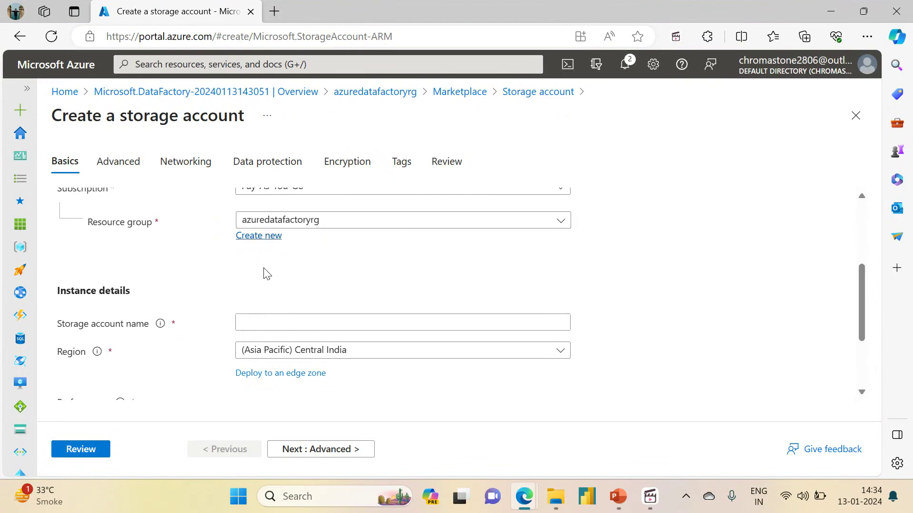
pyautogui.click(266, 322)
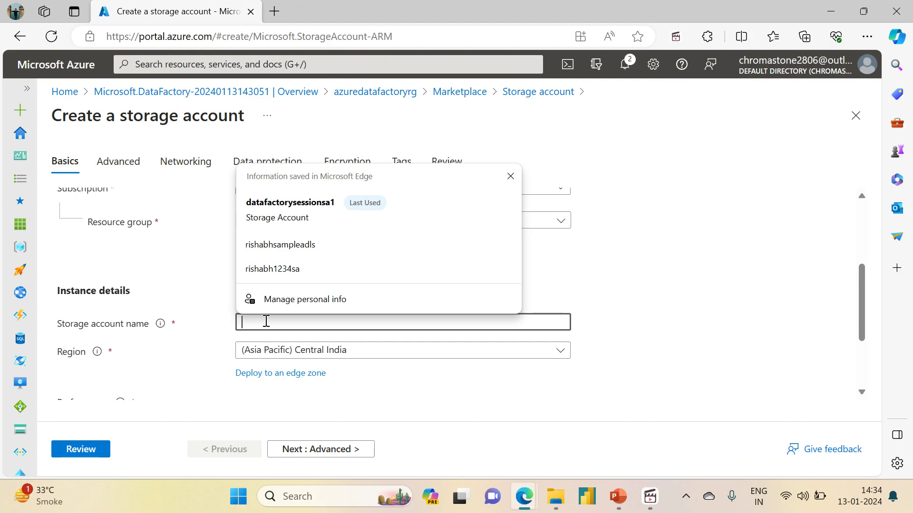
pyautogui.write('r')
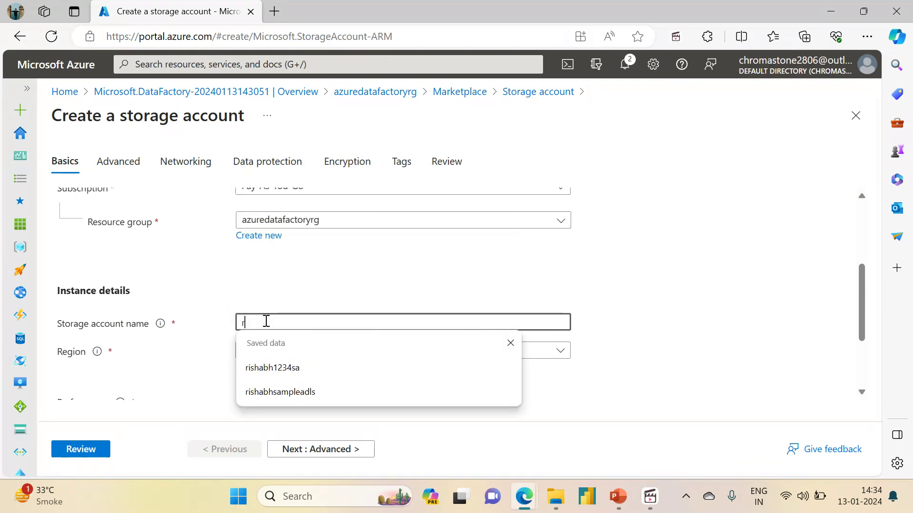
pyautogui.write('ishabhsam')
pyautogui.press('BackSpace')
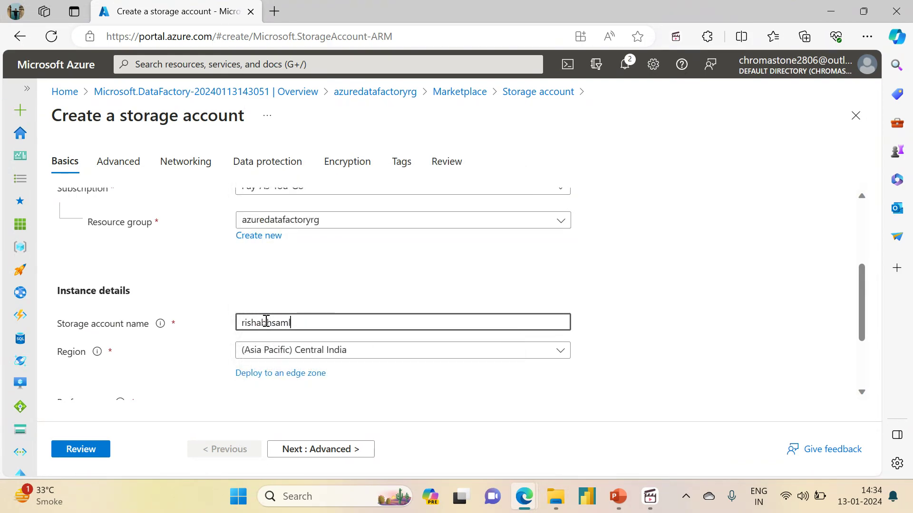
pyautogui.hotkey('ctrl', 'a')
pyautogui.press('BackSpace')
# Enter adfdemoadlsacc20 as the storage account name.
pyautogui.write('adfdemoadlsacc')
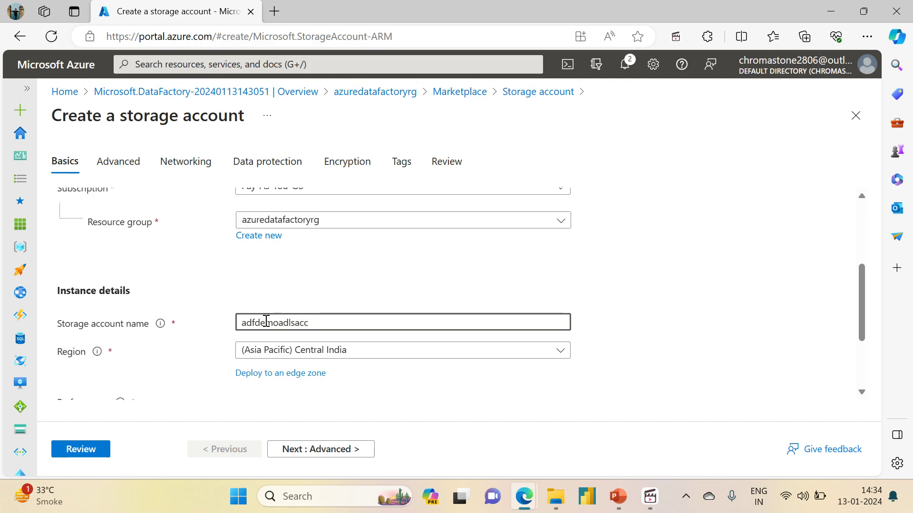
pyautogui.write('20')
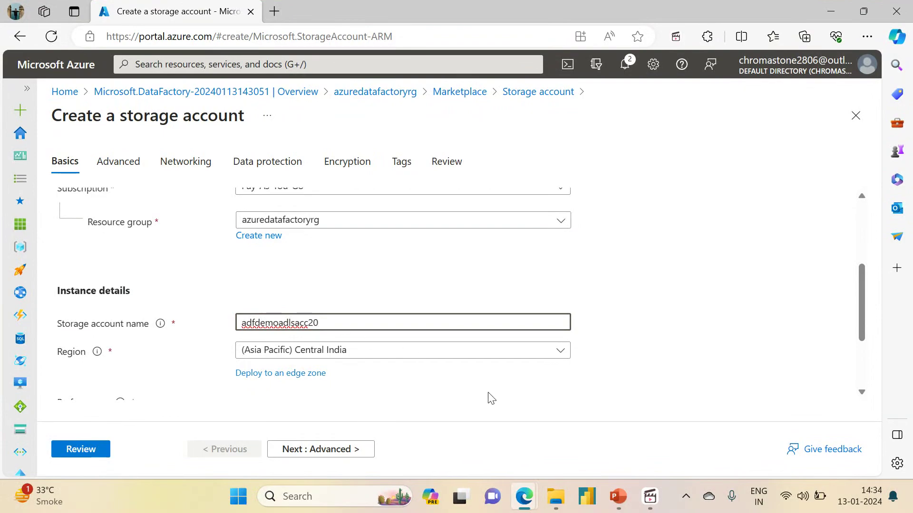
# Change the storage account name to adfdemoadlsgen2acc.
pyautogui.rightClick(310, 326)
pyautogui.click(310, 326)
pyautogui.press('BackSpace')
pyautogui.press('Left')
pyautogui.press('Left')
pyautogui.write('gen2')
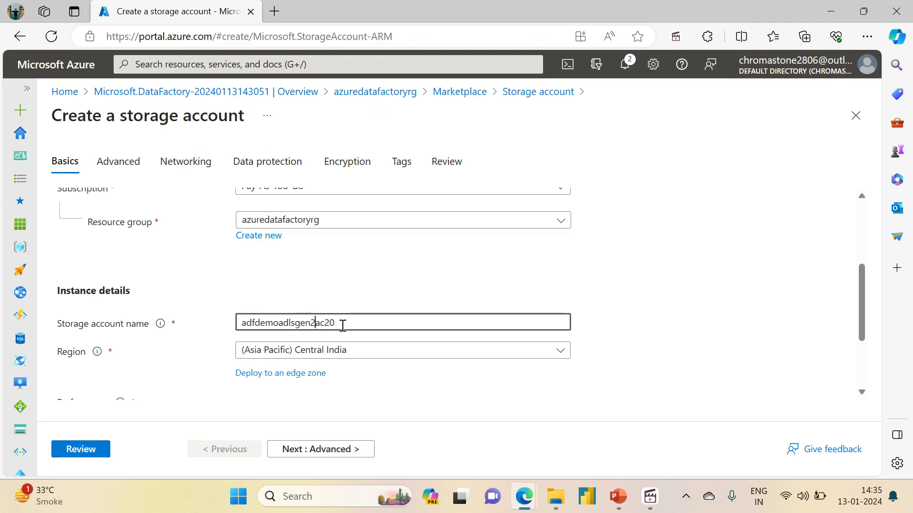
pyautogui.press('Right')
pyautogui.press('Right')
pyautogui.press('Delete')
pyautogui.press('Delete')
pyautogui.write('2')
pyautogui.click(589, 382)
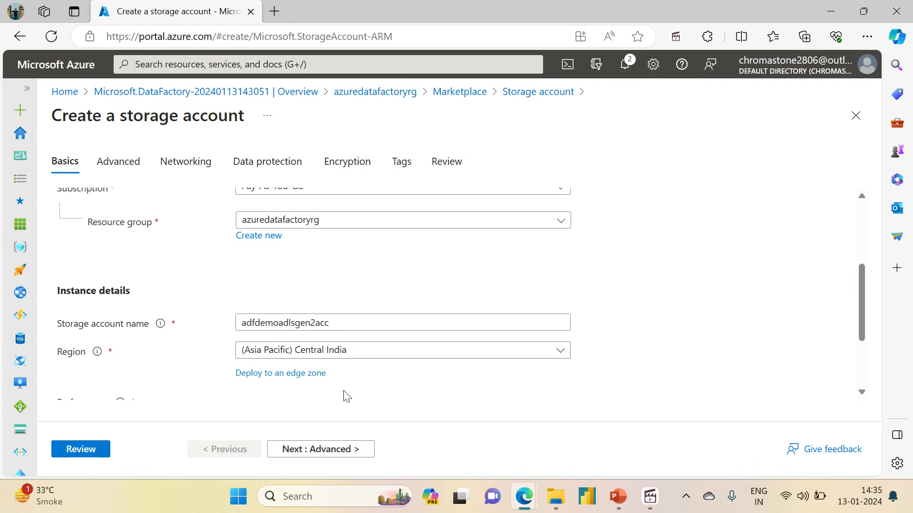
pyautogui.click(374, 325)
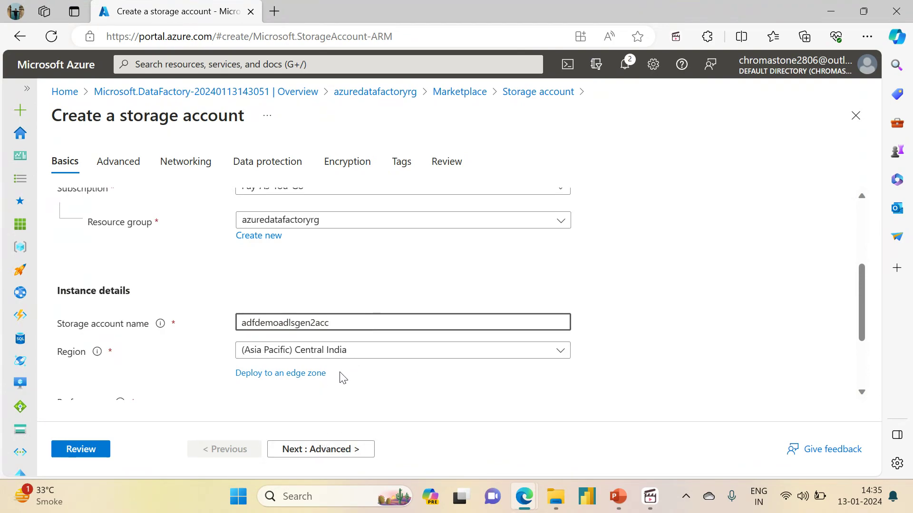
# Set the storage account's redundancy to Locally-redundant storage (LRS) and proceed to the advanced settings.
pyautogui.scroll(-3, 861, 325)
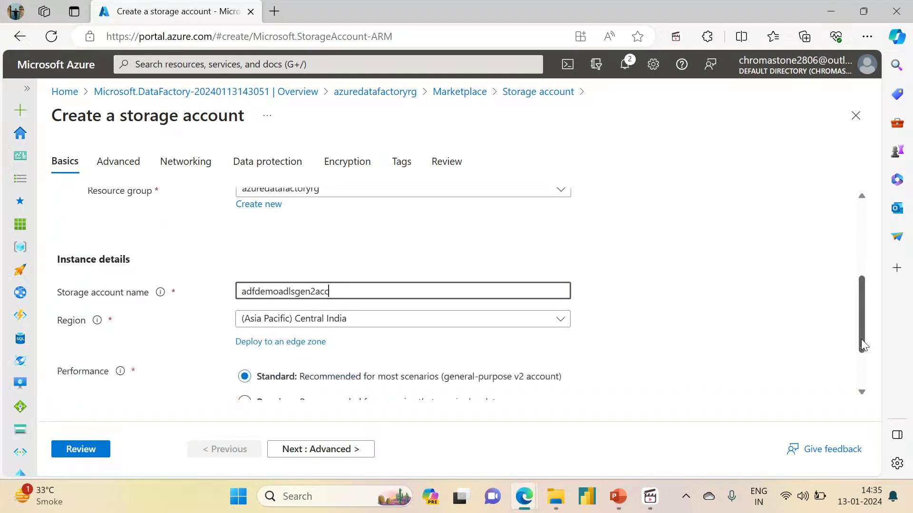
pyautogui.click(273, 352)
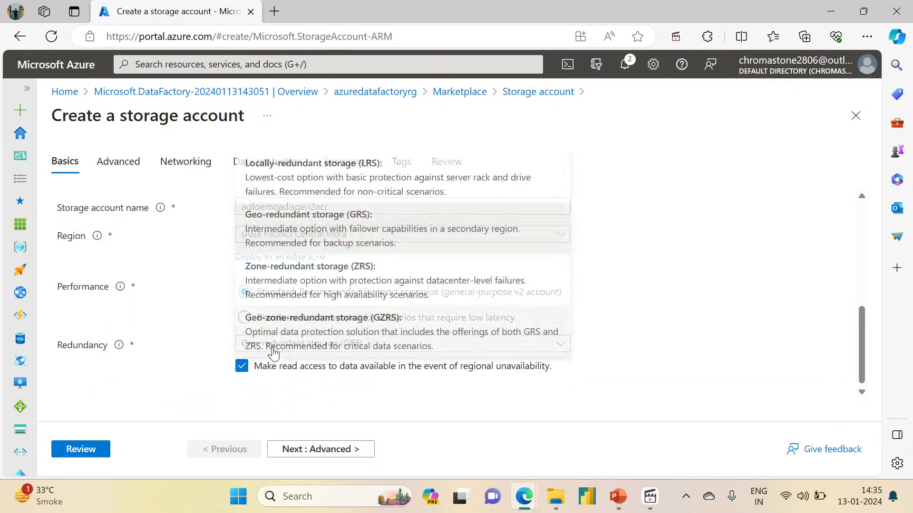
pyautogui.click(283, 187)
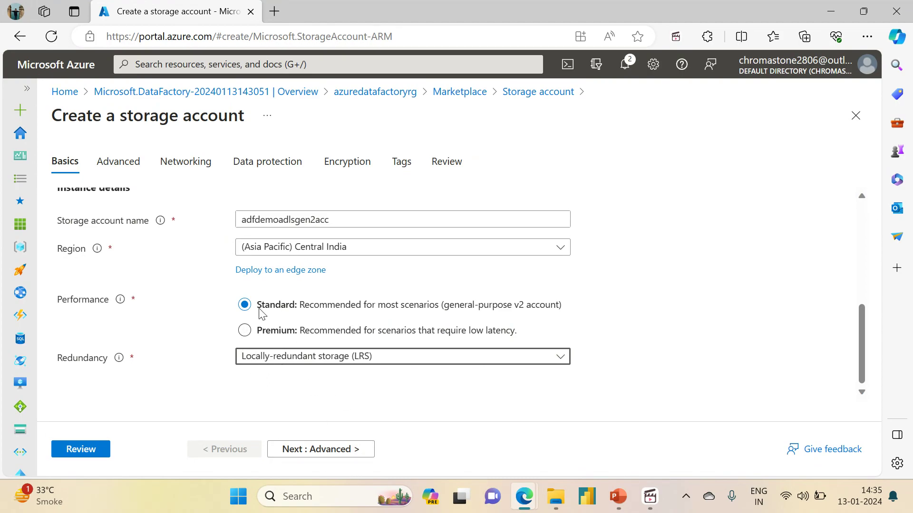
pyautogui.click(315, 450)
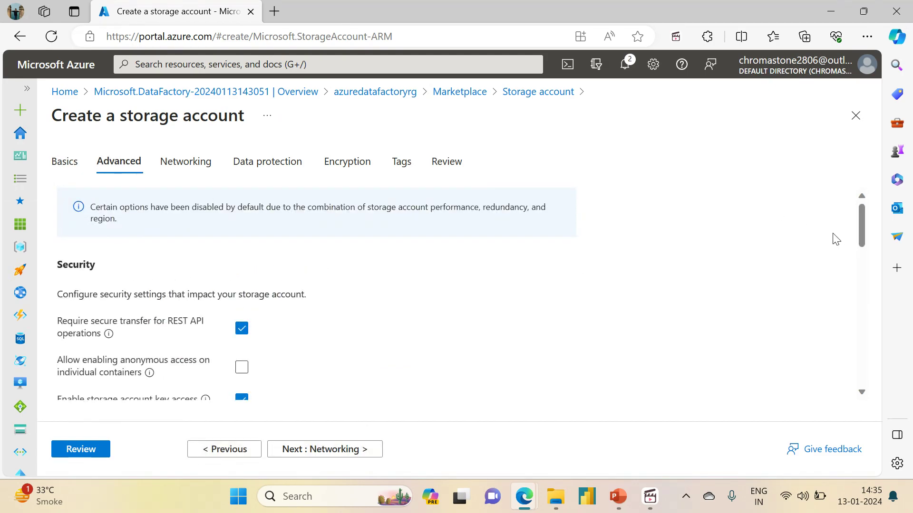
# Enable the hierarchical namespace for the storage account, leave the other advanced settings at their defaults and proceed to networking.
pyautogui.moveTo(862, 225); pyautogui.dragTo(854, 300)
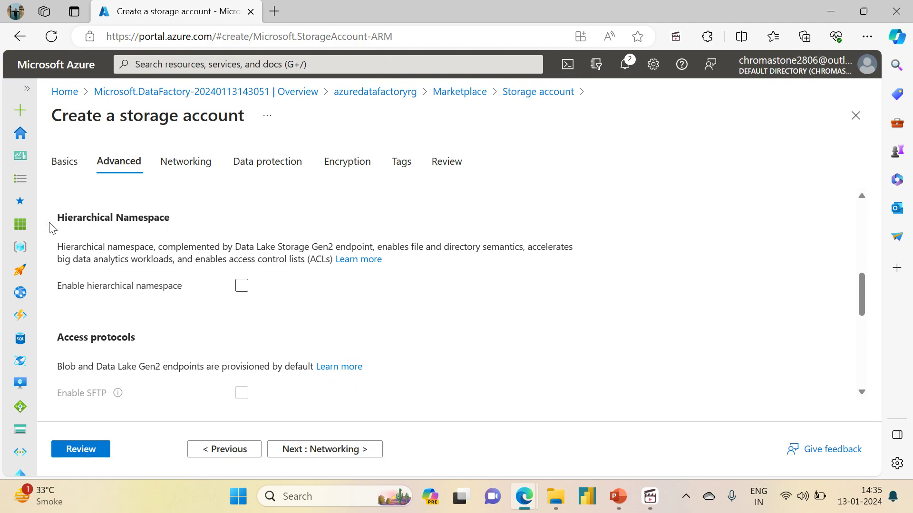
pyautogui.click(242, 286)
pyautogui.click(241, 287)
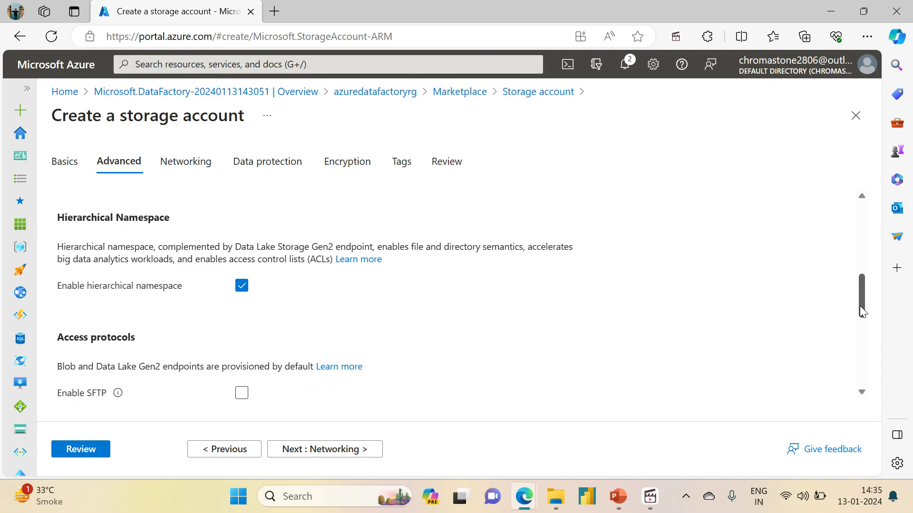
pyautogui.scroll(-10, 861, 312)
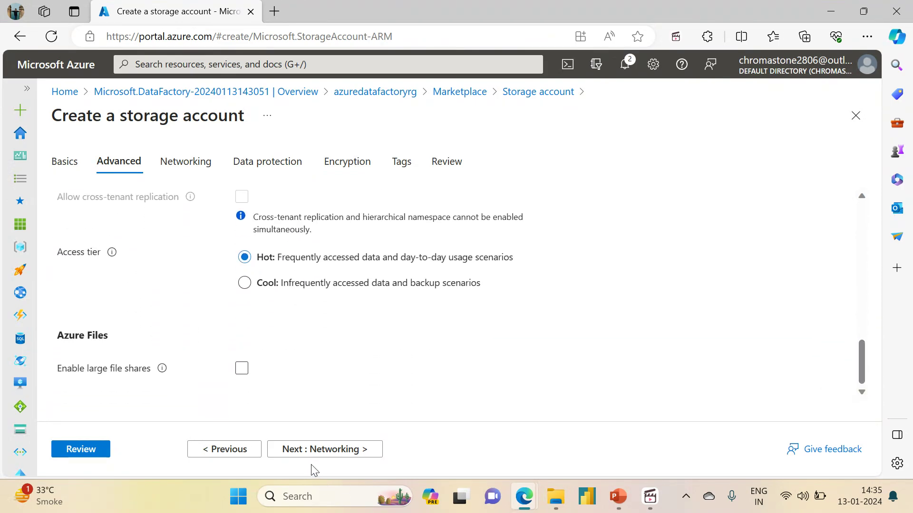
pyautogui.click(326, 452)
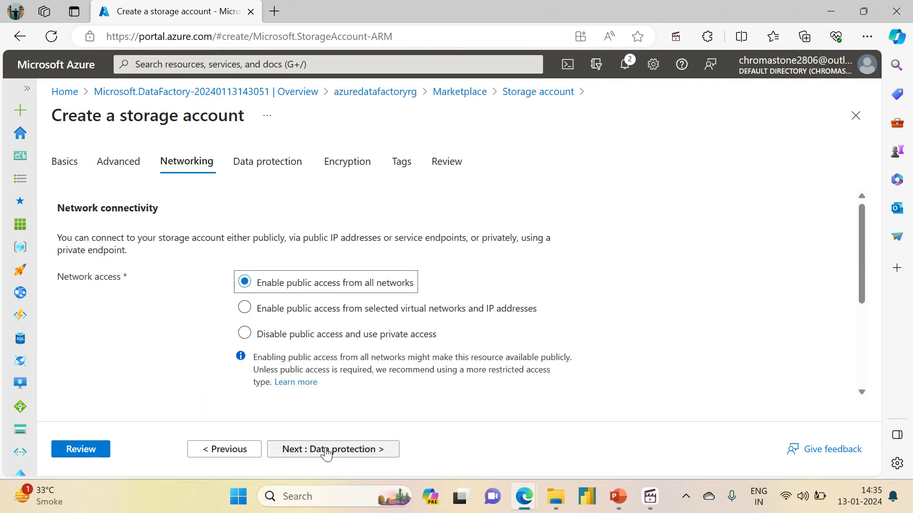
# Accept the default network access and disable soft delete for blobs, containers and file shares in the data protection settings.
pyautogui.click(326, 452)
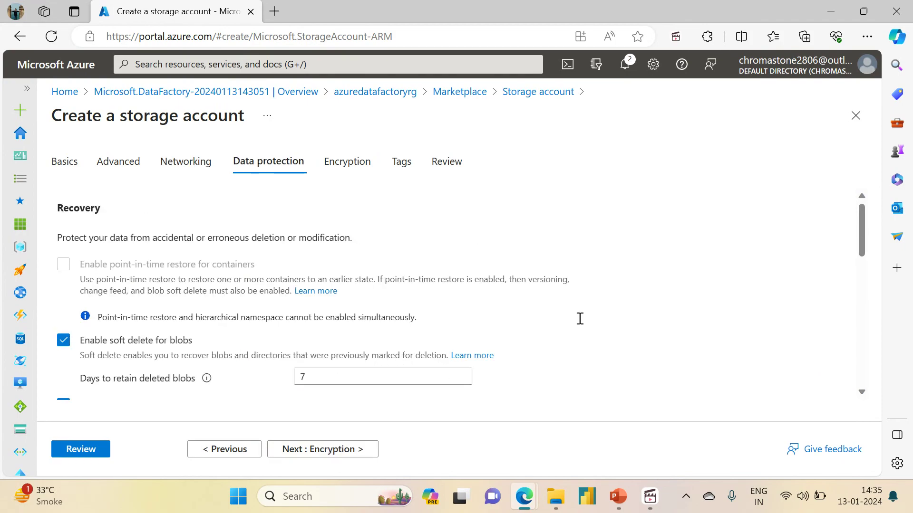
pyautogui.moveTo(862, 221); pyautogui.dragTo(861, 247)
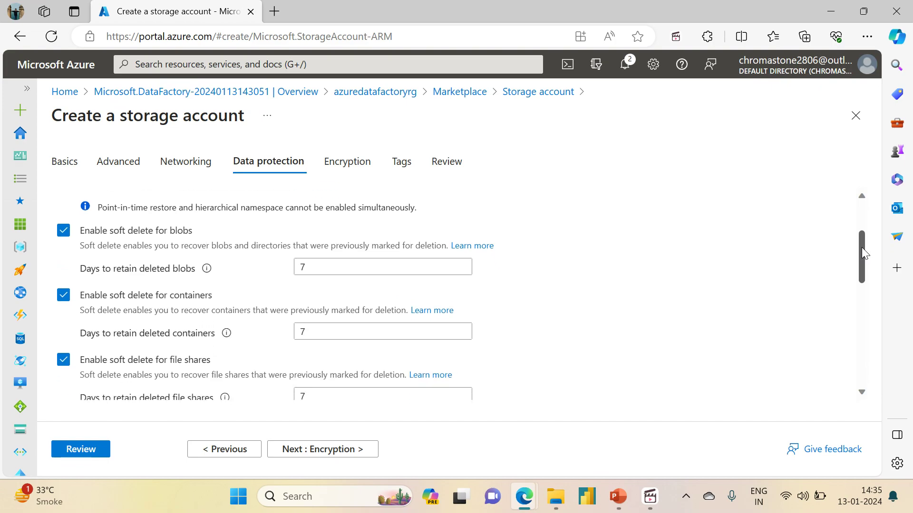
pyautogui.click(64, 228)
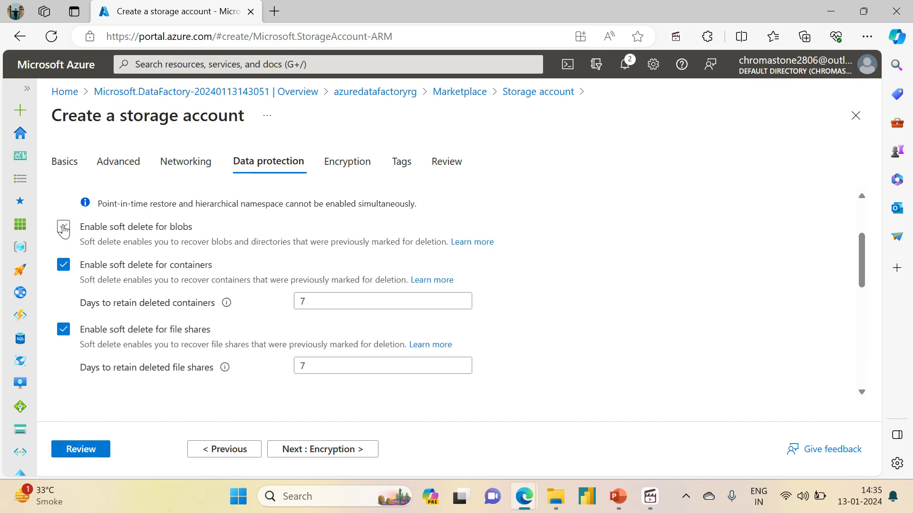
pyautogui.click(62, 267)
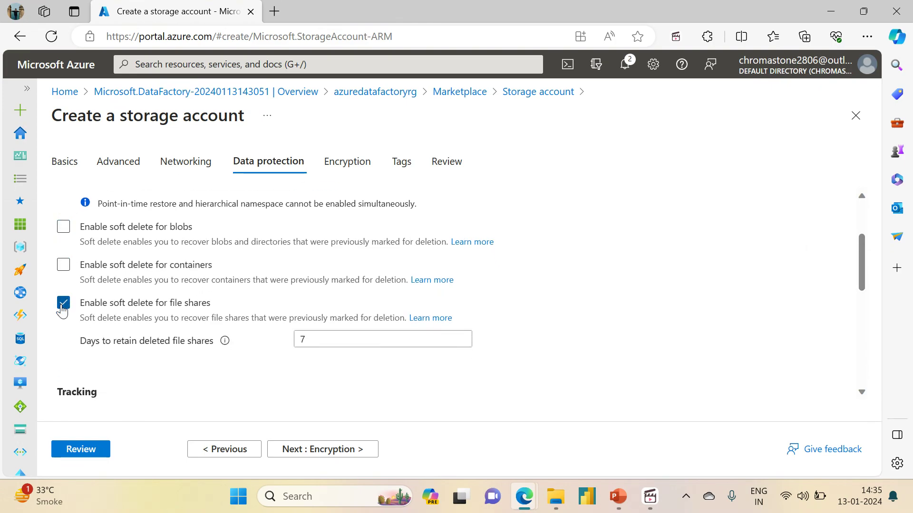
pyautogui.click(63, 306)
pyautogui.moveTo(863, 272); pyautogui.dragTo(829, 272)
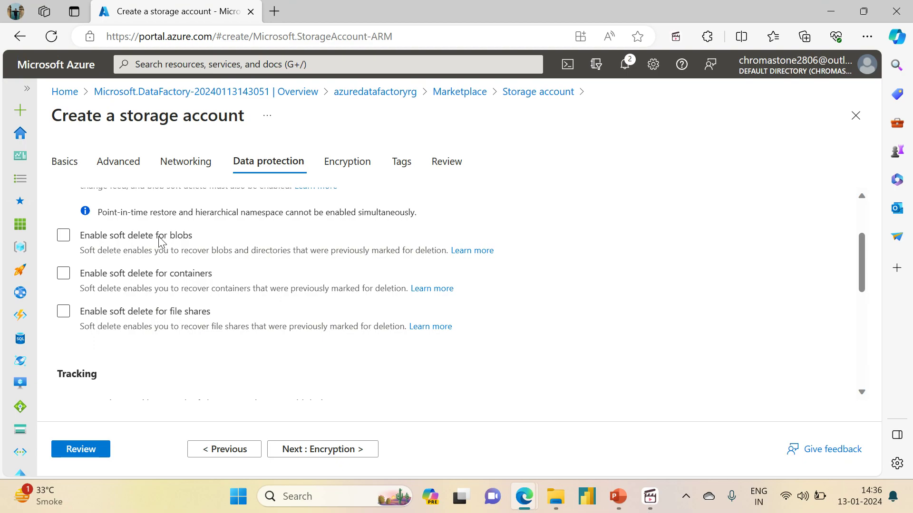
# Proceed through the remaining data protection, encryption and tag settings with their defaults to the storage account's final review.
pyautogui.moveTo(865, 289); pyautogui.dragTo(844, 374)
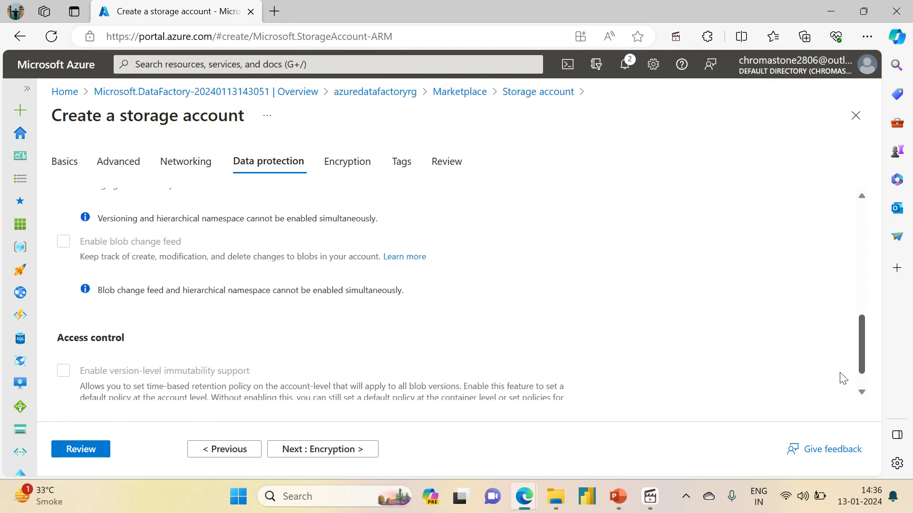
pyautogui.scroll(-2, 844, 374)
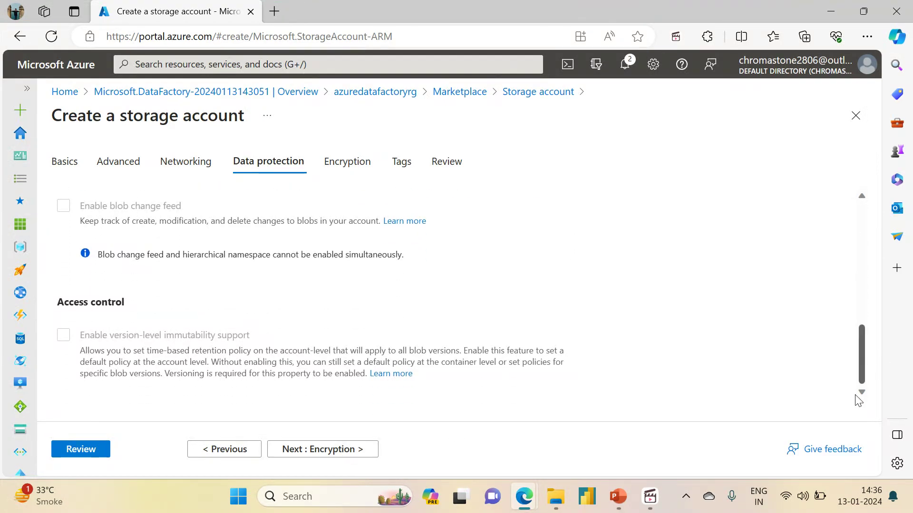
pyautogui.click(336, 449)
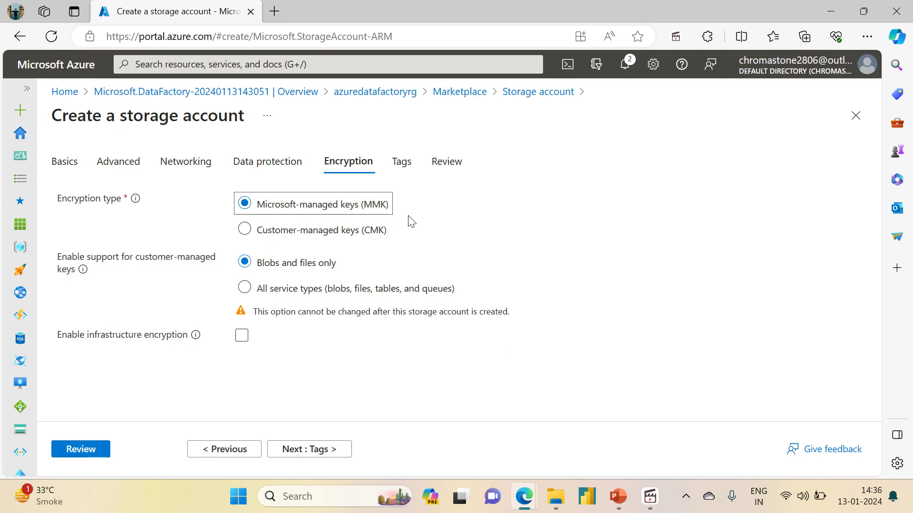
pyautogui.click(297, 454)
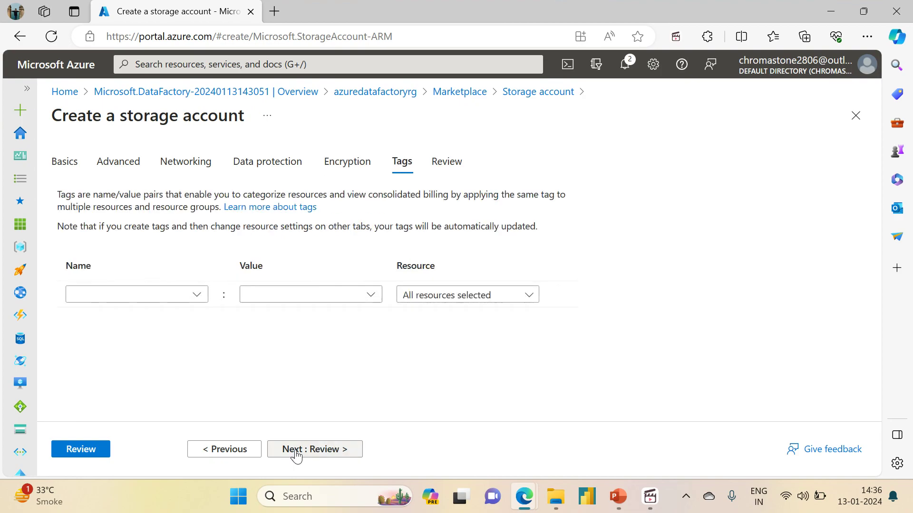
pyautogui.click(296, 451)
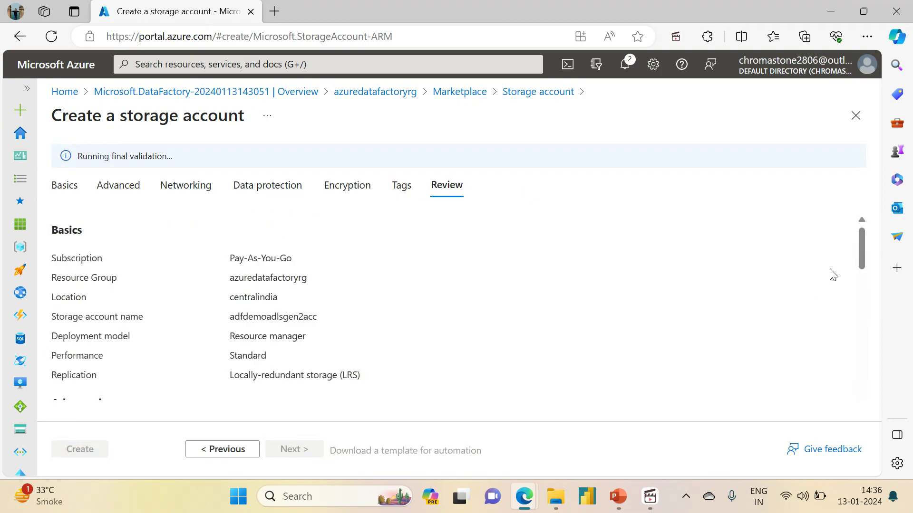
# Review the storage account's configuration summary through the encryption section, and create the account.
pyautogui.scroll(-5, 862, 259)
pyautogui.scroll(5, 859, 257)
pyautogui.moveTo(861, 224); pyautogui.dragTo(861, 367)
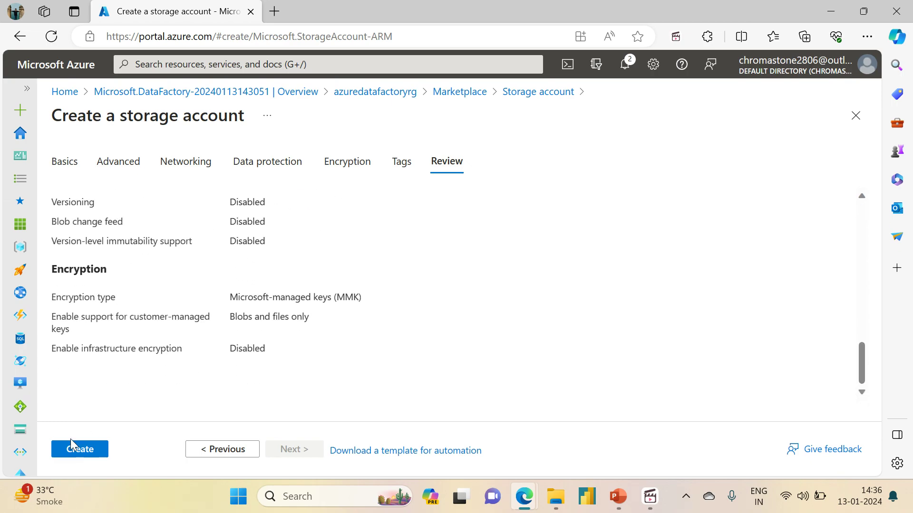
pyautogui.moveTo(863, 372); pyautogui.dragTo(886, 421)
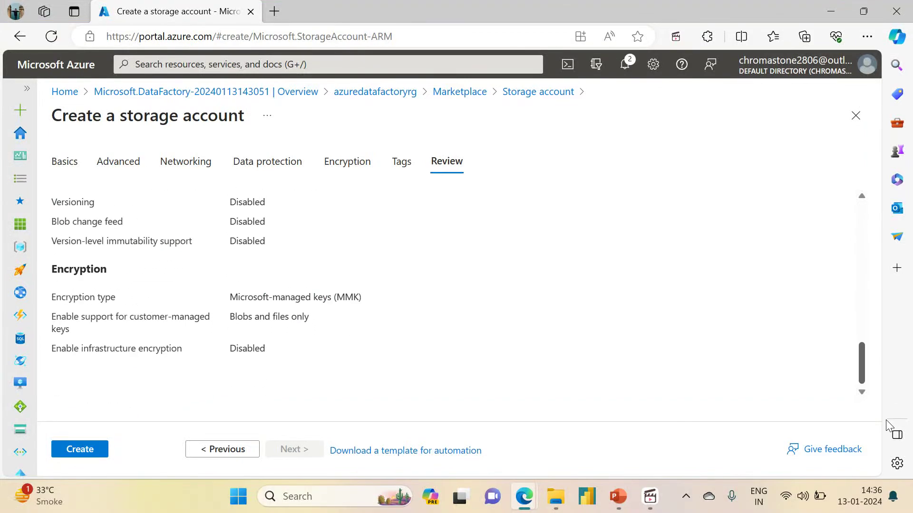
pyautogui.click(77, 461)
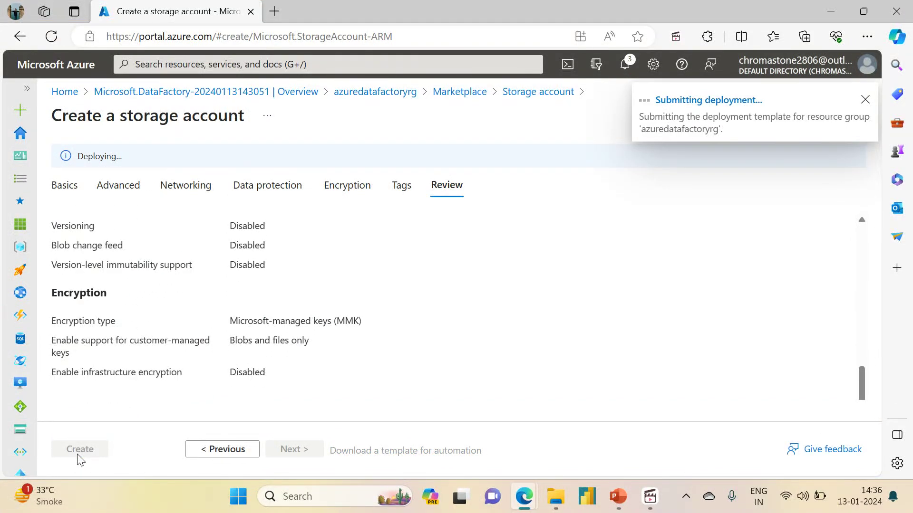
# Check the Basic Setup for Learning slide in PowerPoint, and return to the storage account deployment in the Azure portal.
pyautogui.click(611, 499)
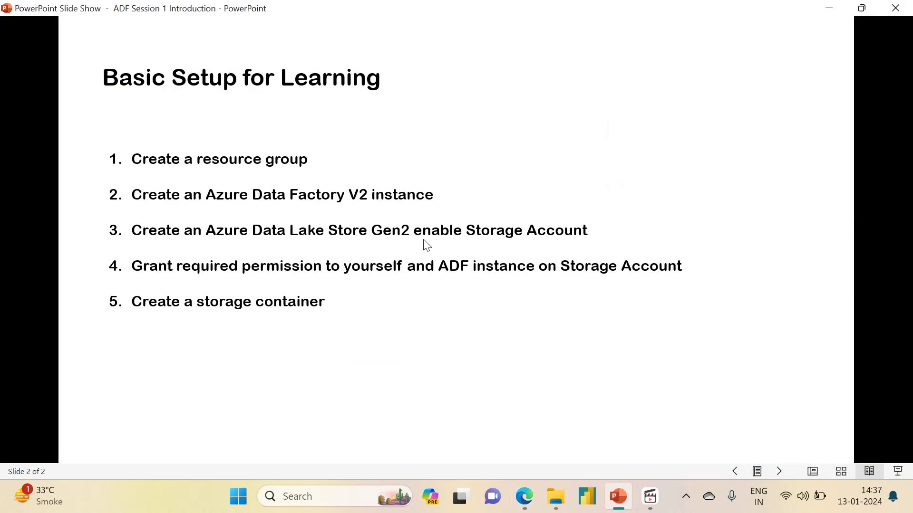
pyautogui.click(618, 500)
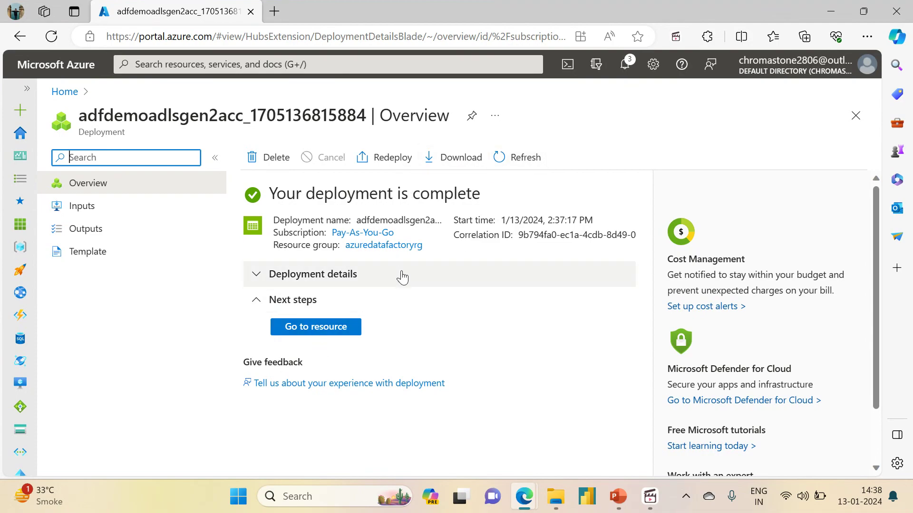
# Open the azuredatafactoryrg resource group to check its resources, and switch back to the PowerPoint setup slide.
pyautogui.click(385, 245)
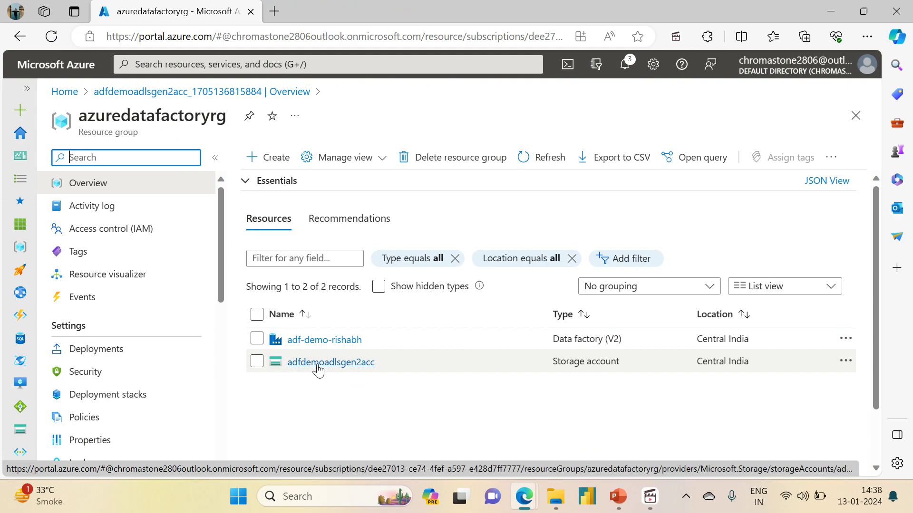
pyautogui.click(614, 503)
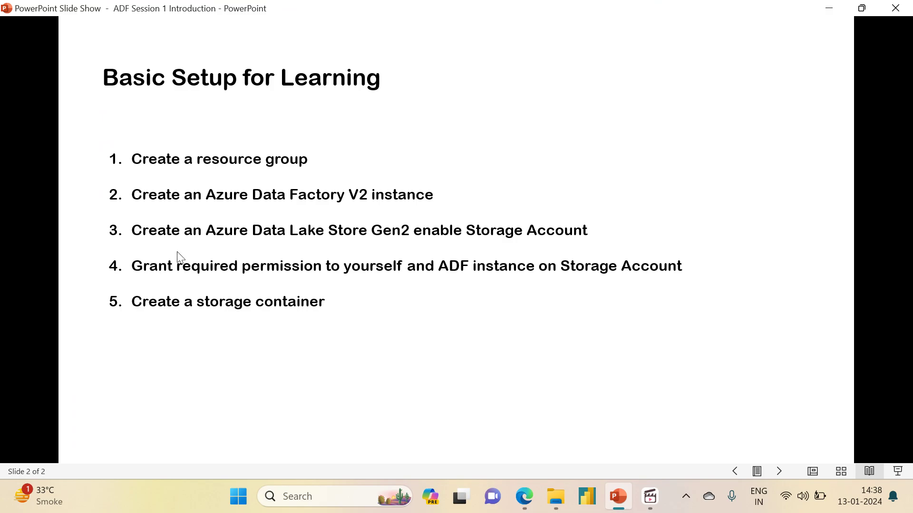
# Switch to the Azure portal and open Access Control (IAM) for the adfdemoadlsgen2acc storage account, rechecking the permission item on the PowerPoint setup slide.
pyautogui.click(618, 503)
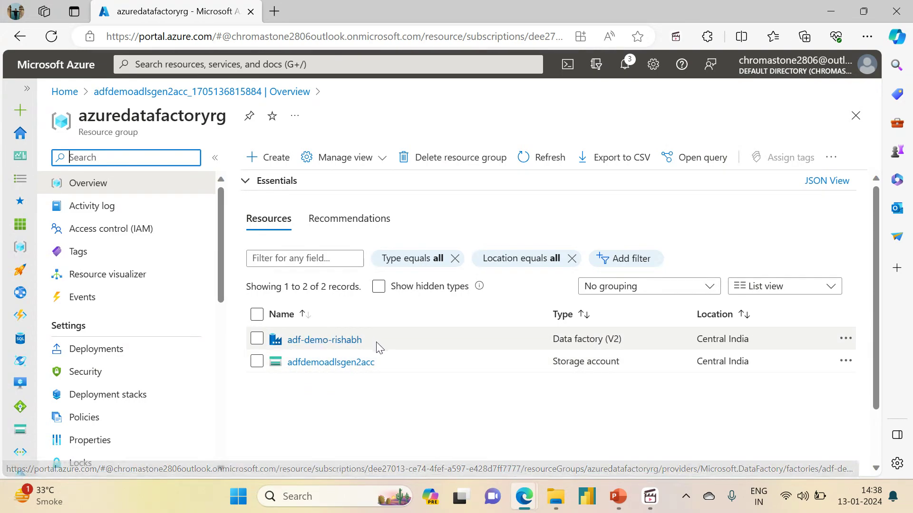
pyautogui.click(321, 363)
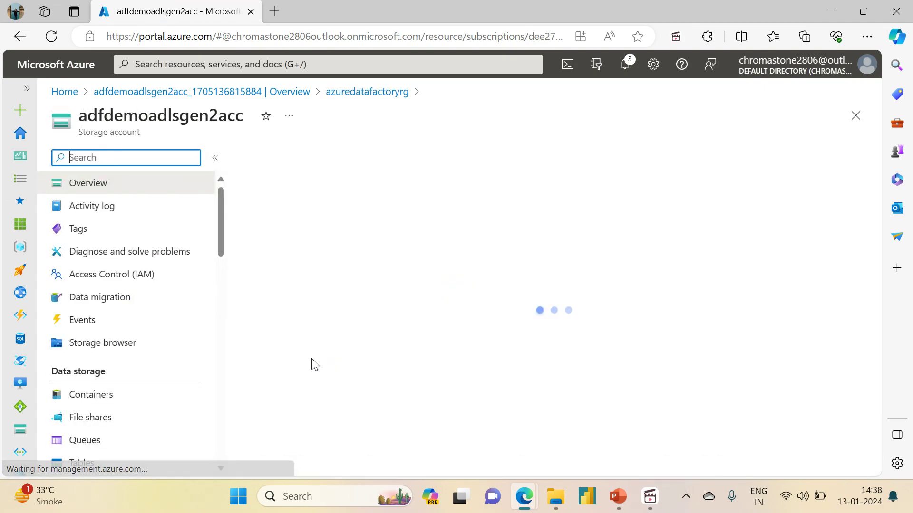
pyautogui.click(91, 279)
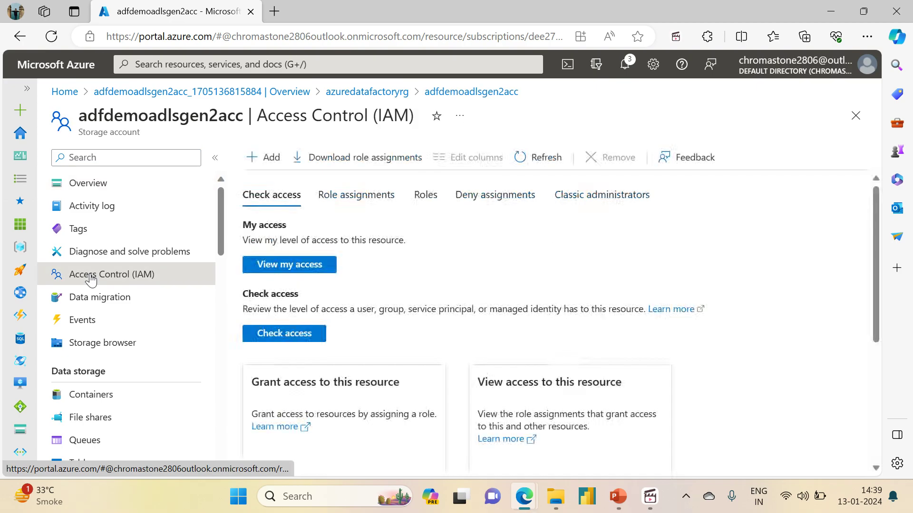
pyautogui.click(623, 506)
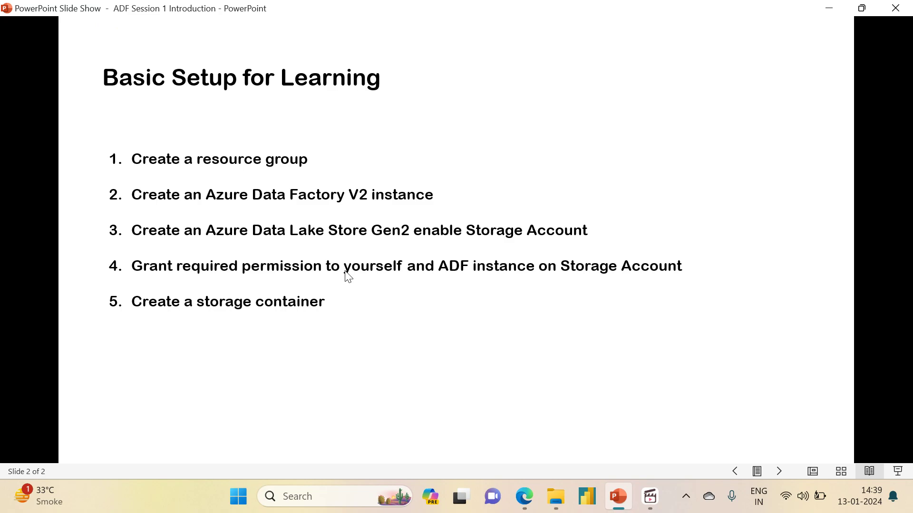
pyautogui.click(627, 504)
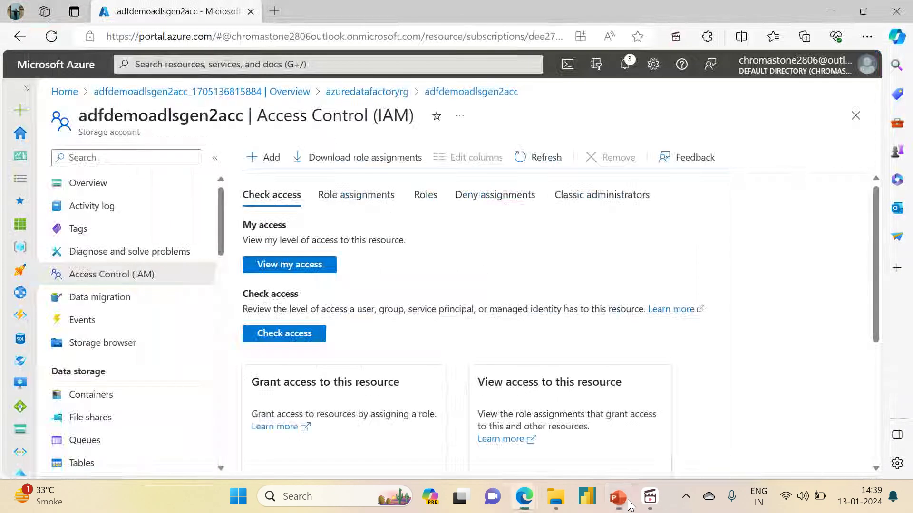
# Start a new role assignment on the storage account and choose the Storage Blob Data Owner role.
pyautogui.click(271, 162)
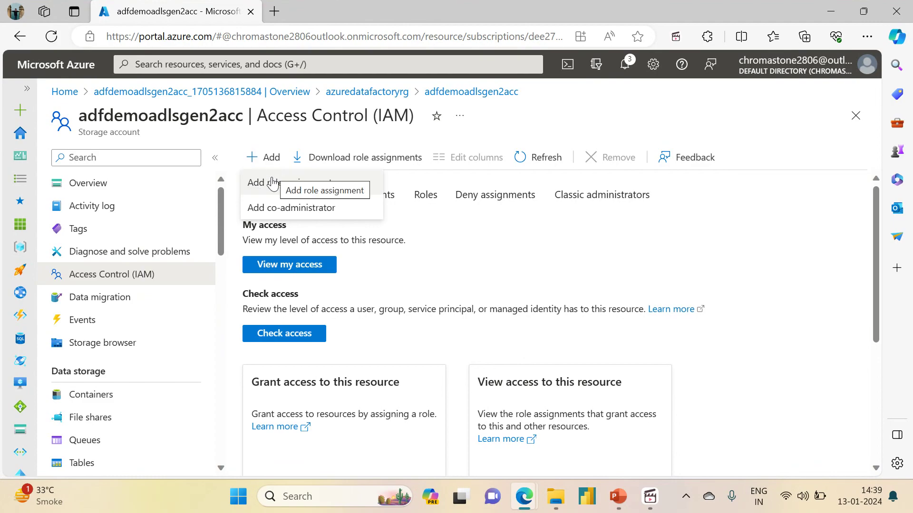
pyautogui.click(274, 183)
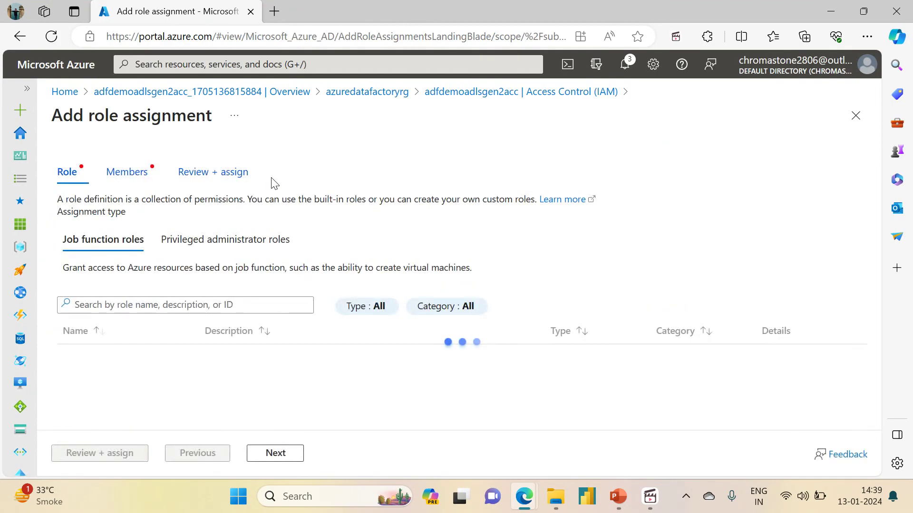
pyautogui.click(205, 307)
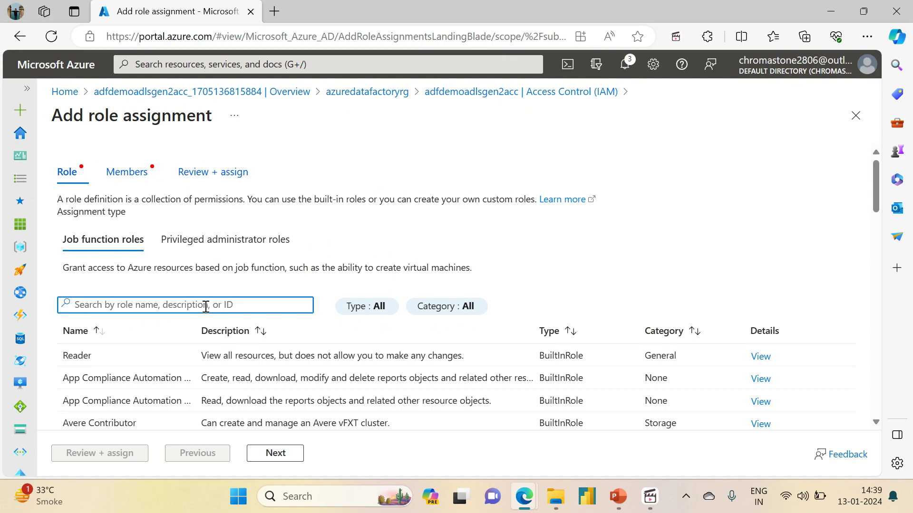
pyautogui.write('Storage')
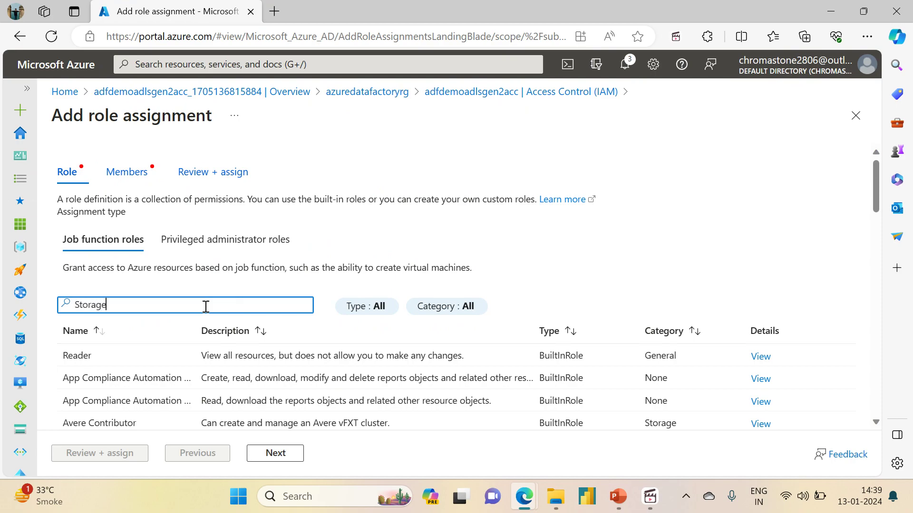
pyautogui.write(' Blob')
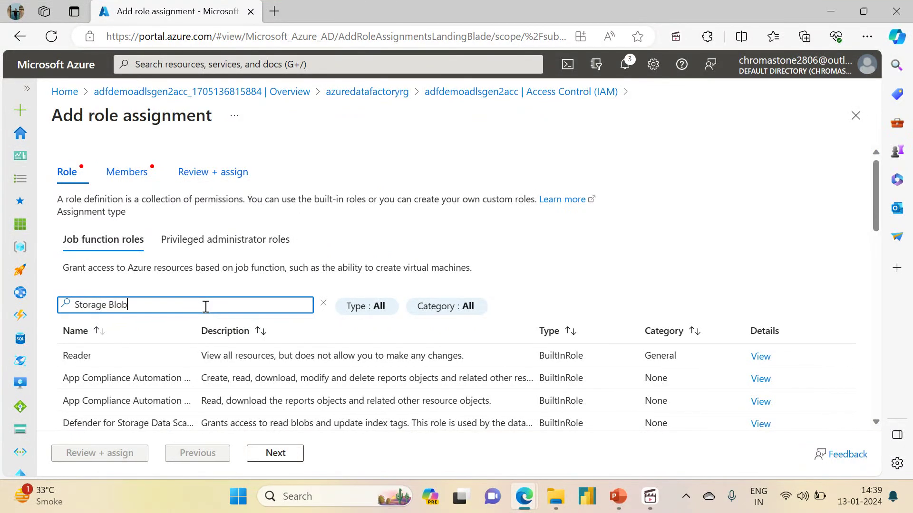
pyautogui.write(' Data Onwner')
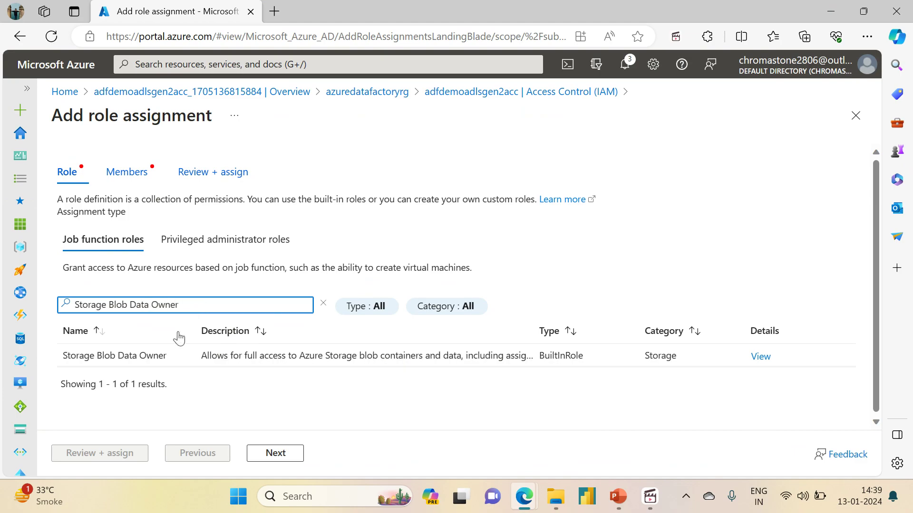
pyautogui.click(151, 354)
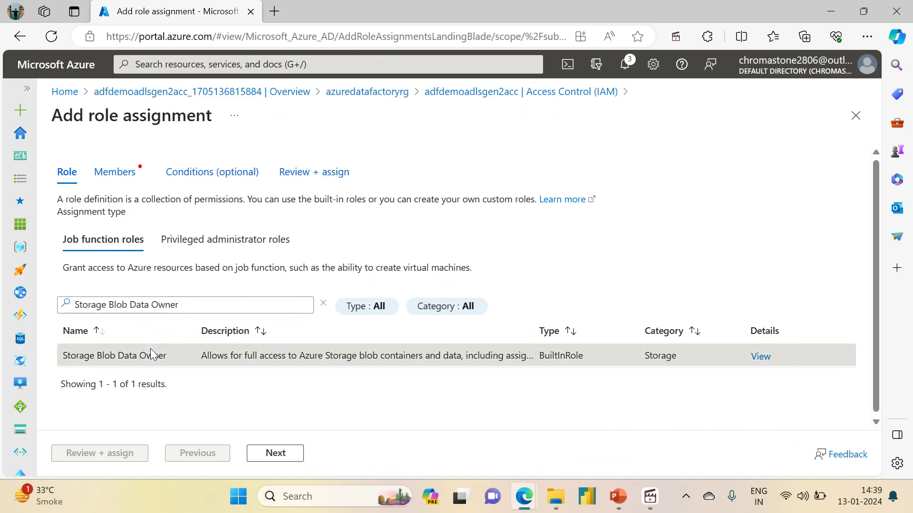
pyautogui.click(274, 455)
# Add your own user account as the role's member and complete the assignment without any conditions.
pyautogui.click(198, 290)
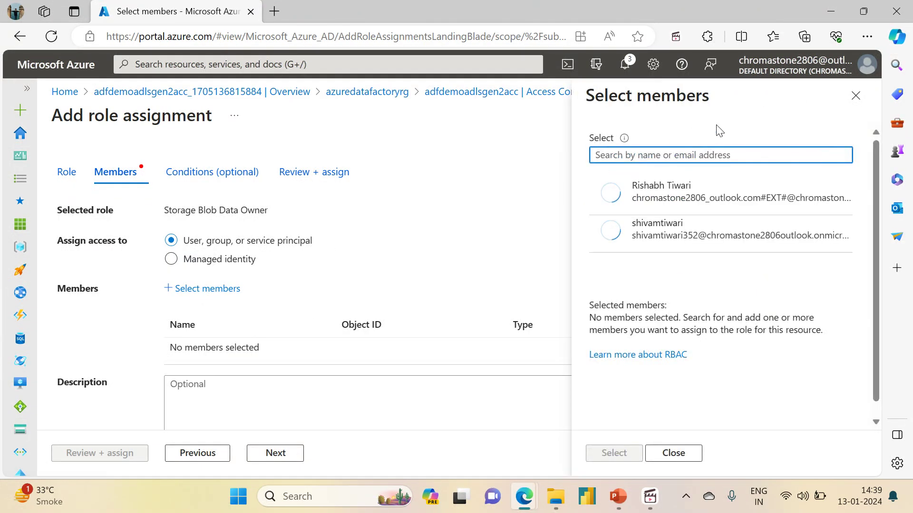
pyautogui.click(616, 206)
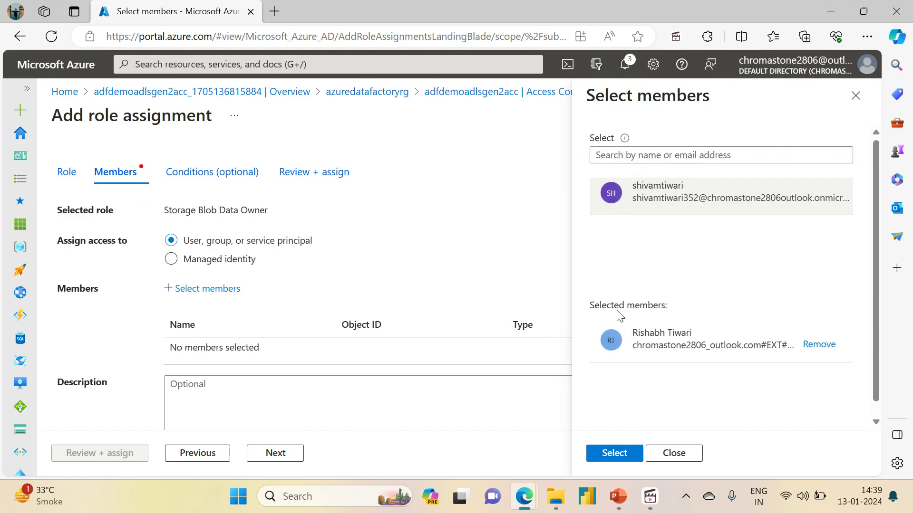
pyautogui.click(612, 456)
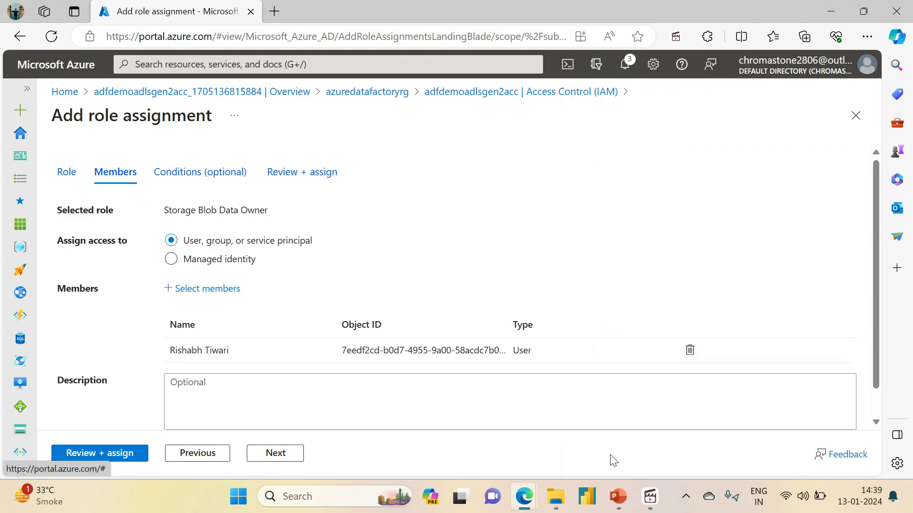
pyautogui.click(282, 455)
pyautogui.click(281, 455)
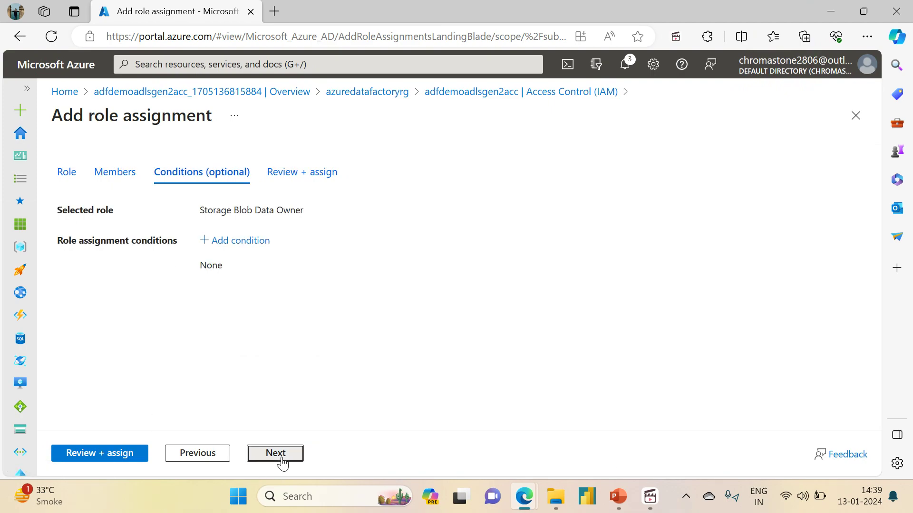
pyautogui.click(110, 460)
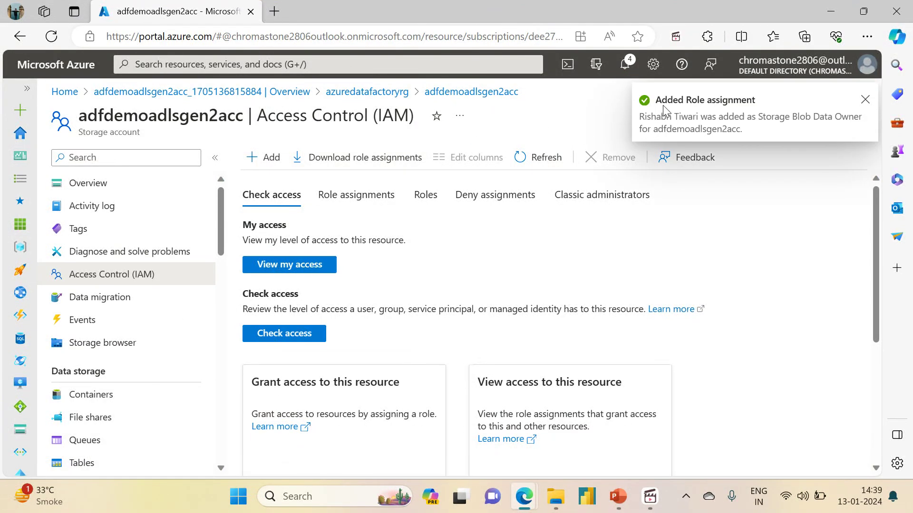
# Check your own current role assignments on the storage account, and close the overview.
pyautogui.click(279, 269)
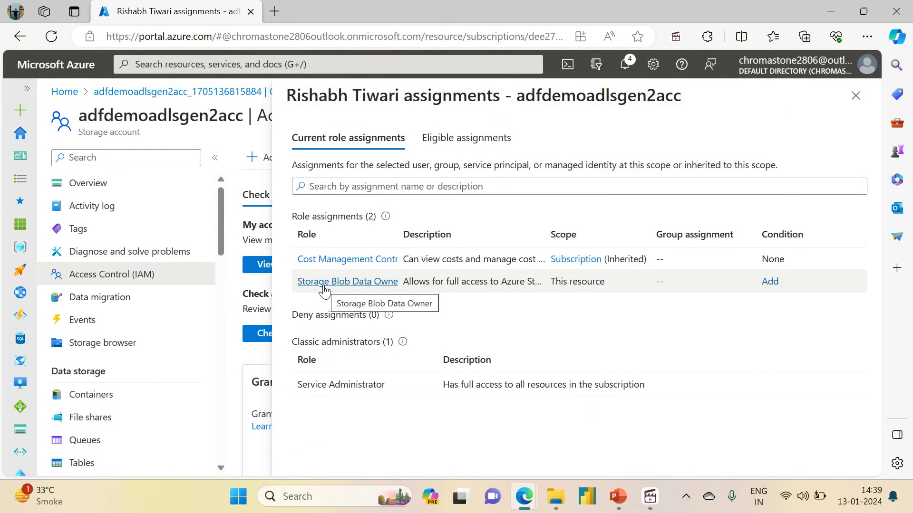
pyautogui.moveTo(581, 282)
pyautogui.click(855, 96)
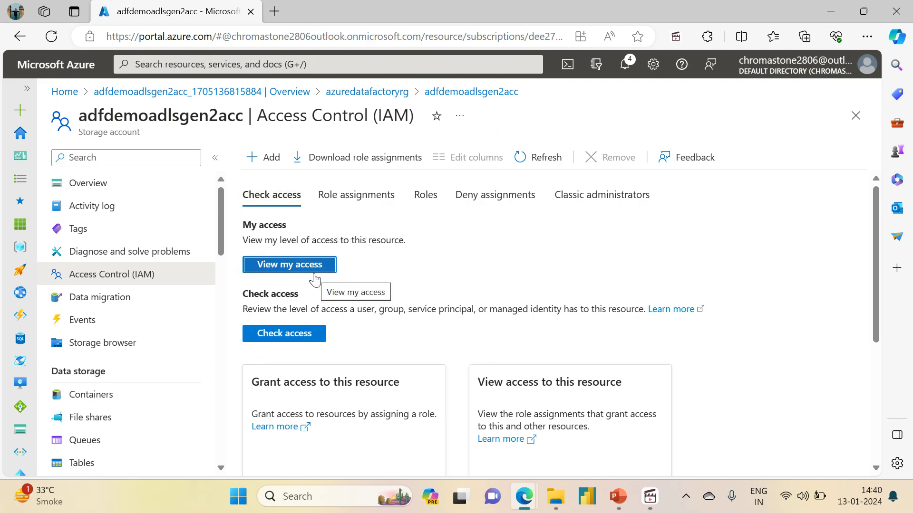
# Start another role assignment on the storage account and choose the Storage Blob Data Contributor role.
pyautogui.click(271, 161)
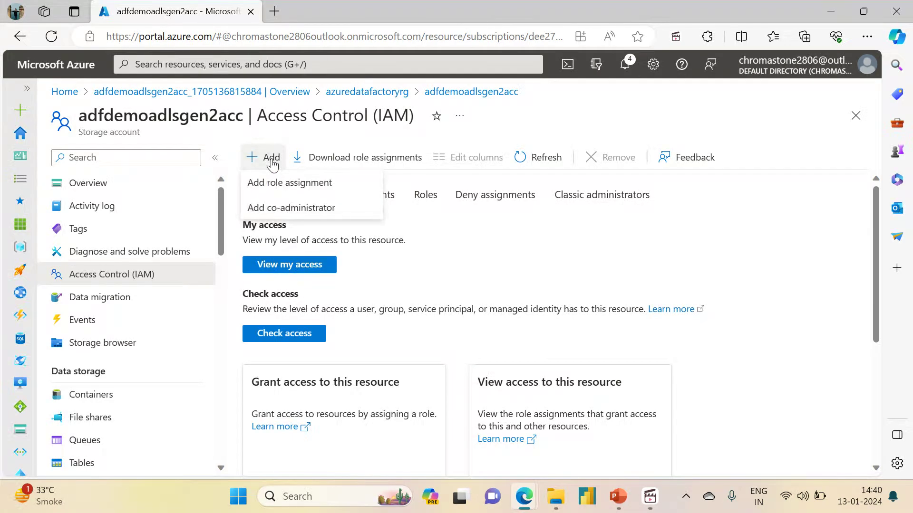
pyautogui.click(274, 185)
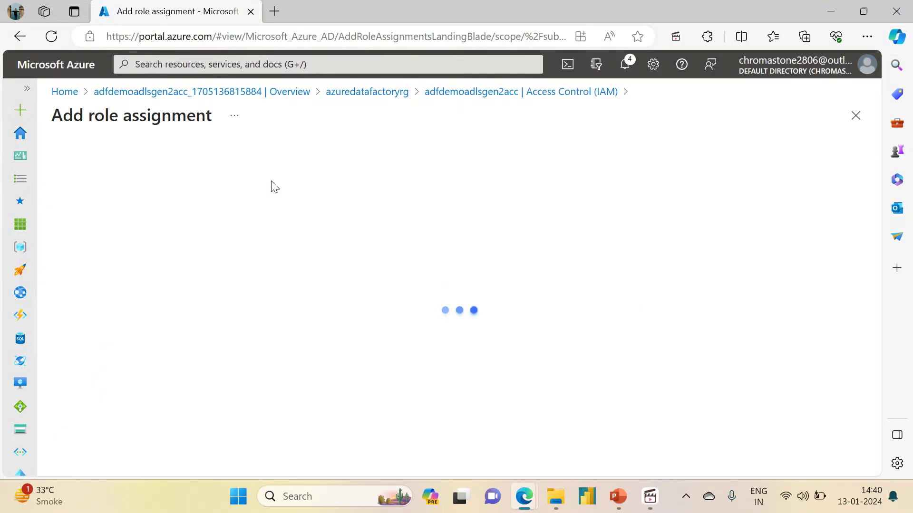
pyautogui.click(167, 308)
pyautogui.write('Storage Blo b Data Contri')
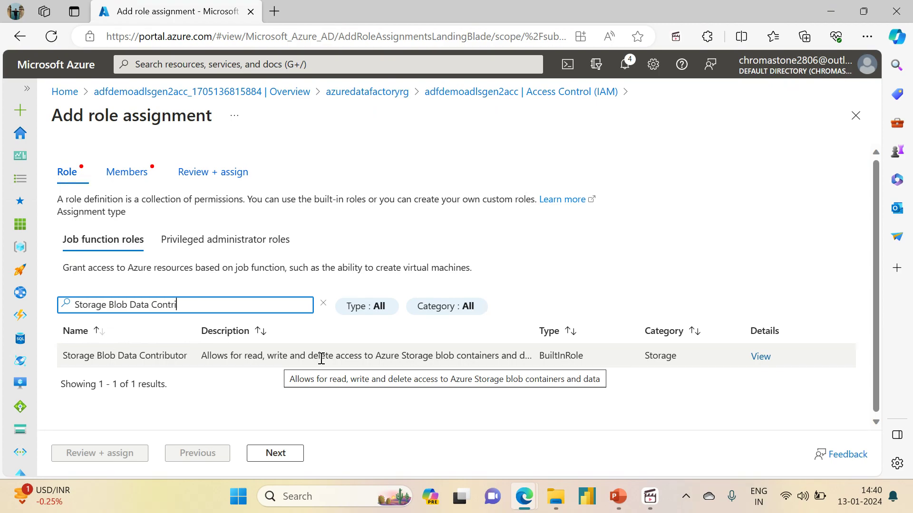
pyautogui.click(133, 355)
pyautogui.click(282, 460)
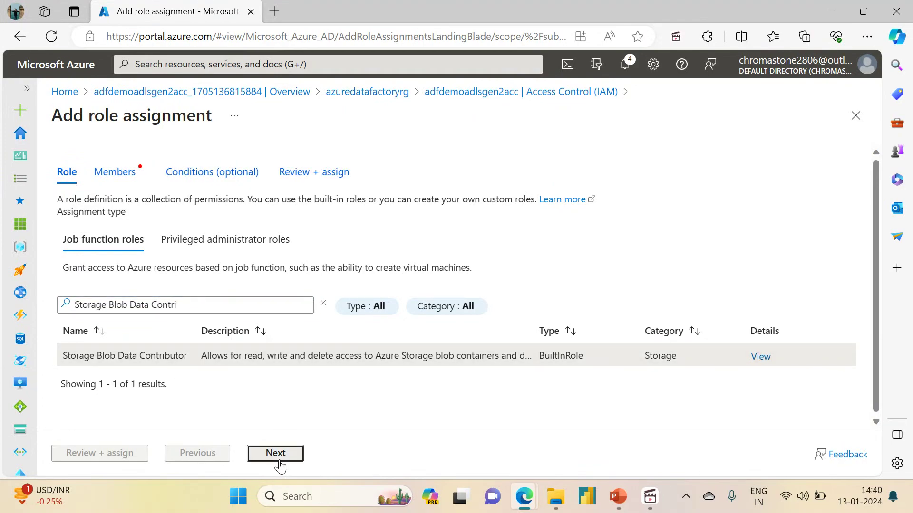
# Assign the role to the managed identity of the Data factory (V2) in the azuredatafactoryrg resource group, without any conditions.
pyautogui.click(171, 259)
pyautogui.click(190, 290)
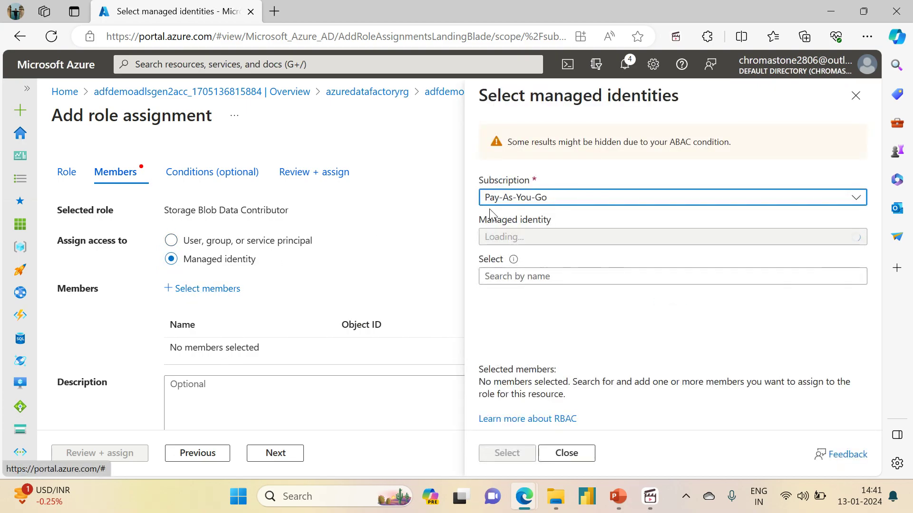
pyautogui.click(558, 243)
pyautogui.click(537, 328)
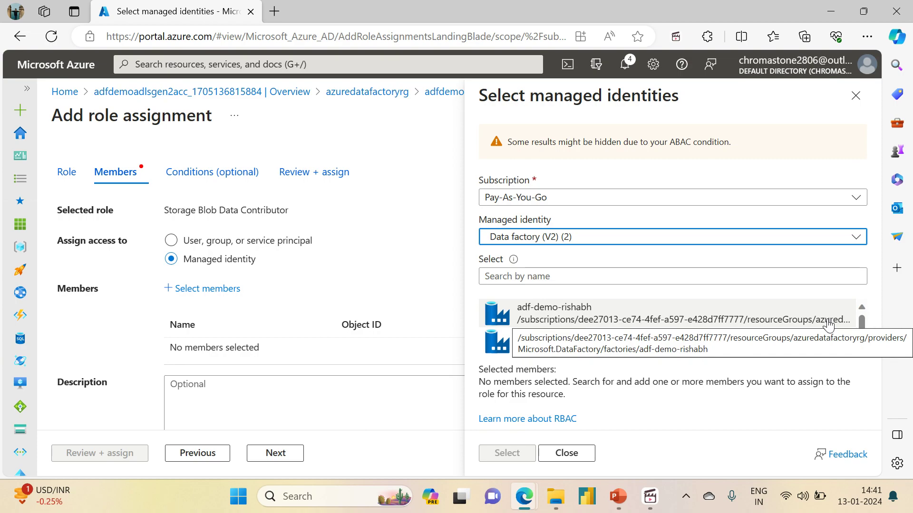
pyautogui.click(744, 314)
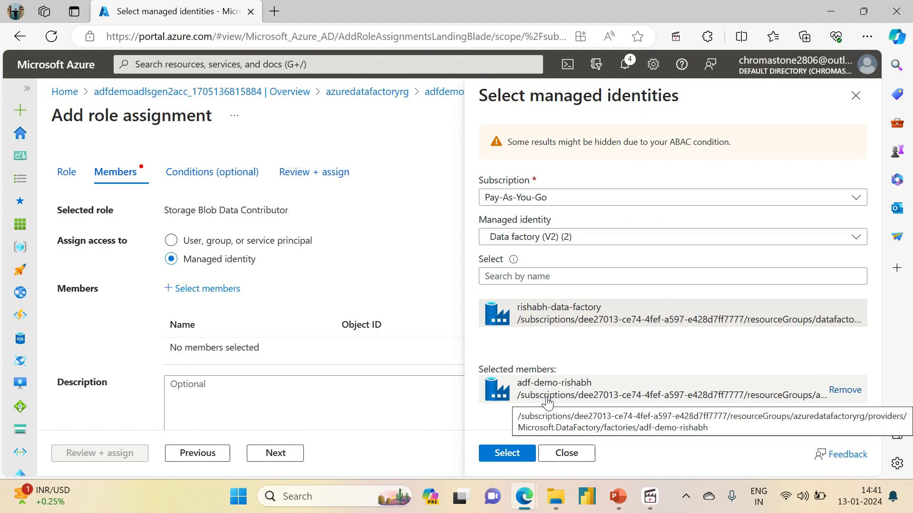
pyautogui.click(502, 454)
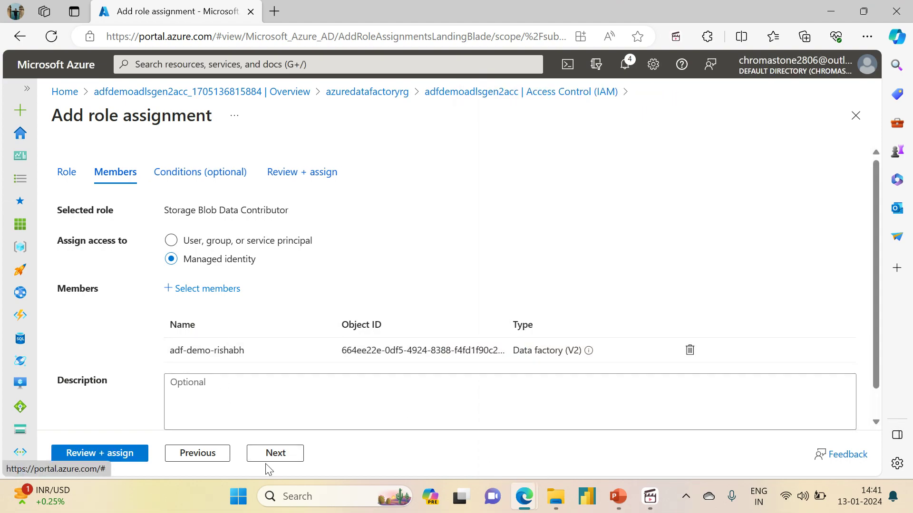
pyautogui.click(277, 452)
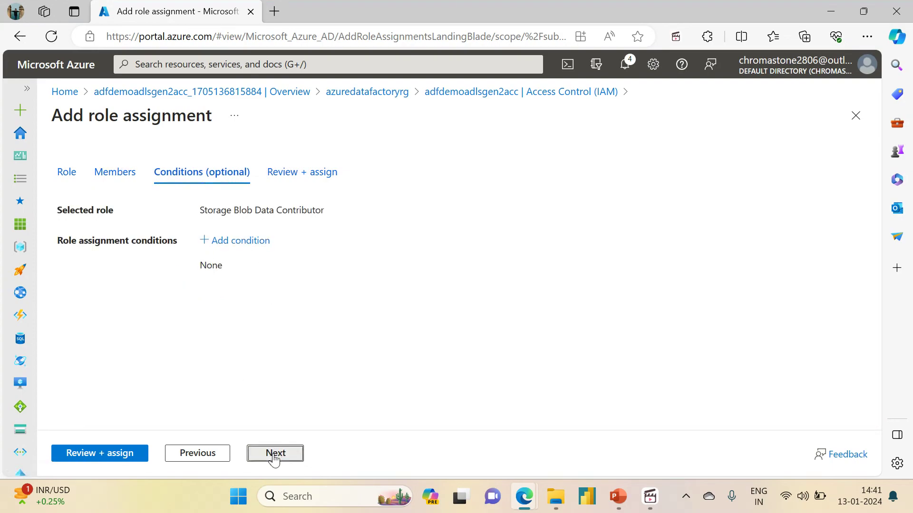
pyautogui.click(275, 455)
pyautogui.click(107, 456)
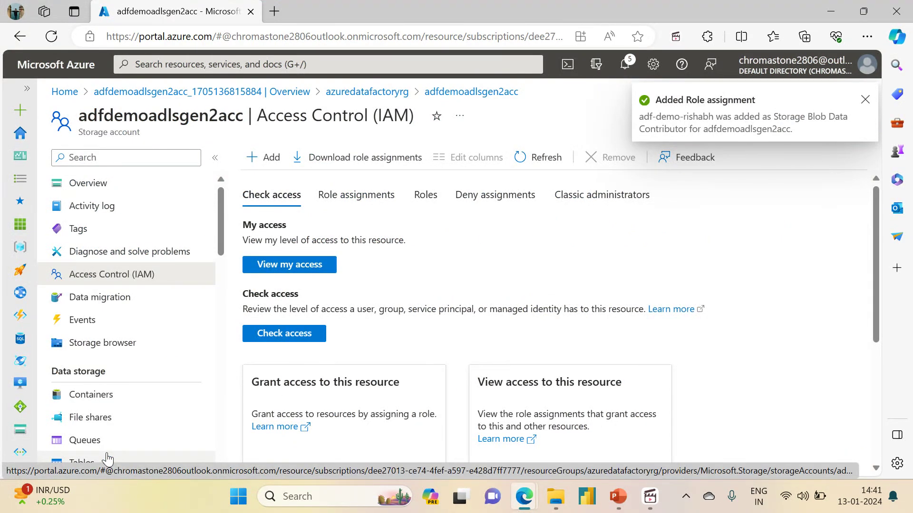
# Review the storage account's list of role assignments, and check the Basic Setup for Learning slide in PowerPoint.
pyautogui.click(338, 208)
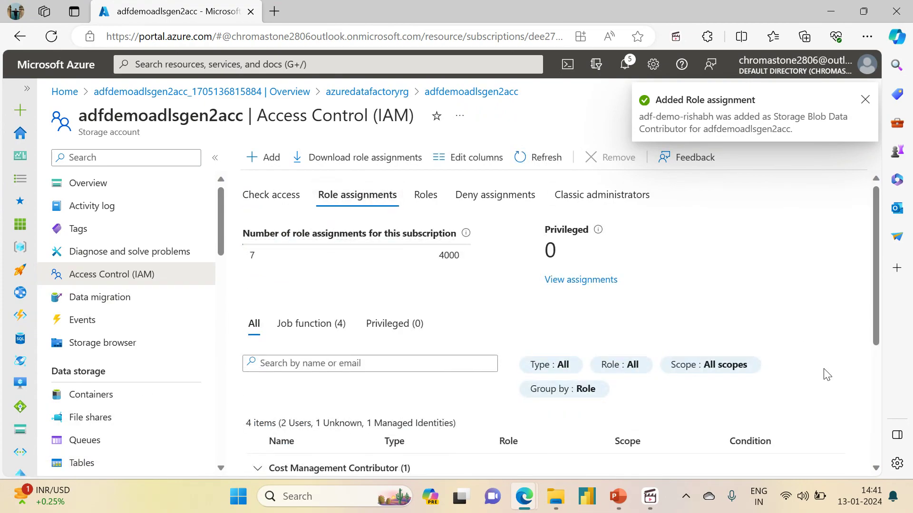
pyautogui.scroll(-5, 877, 291)
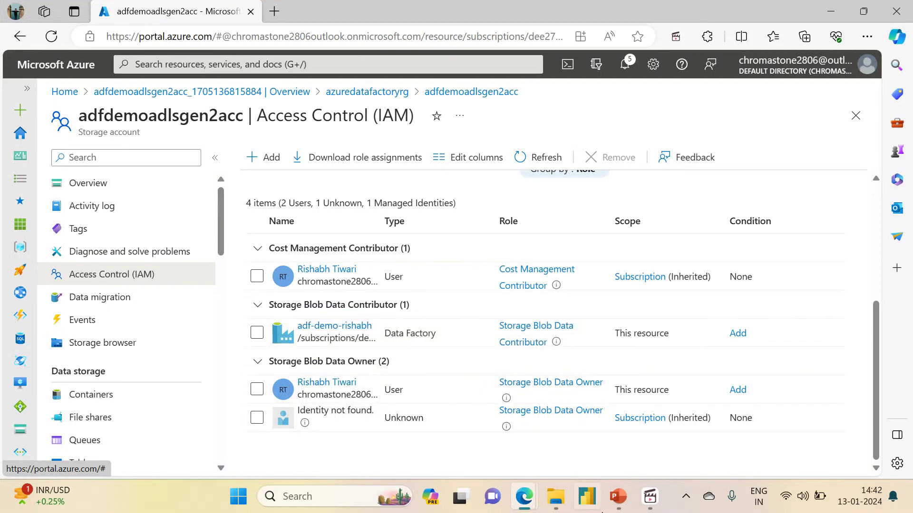
pyautogui.click(617, 496)
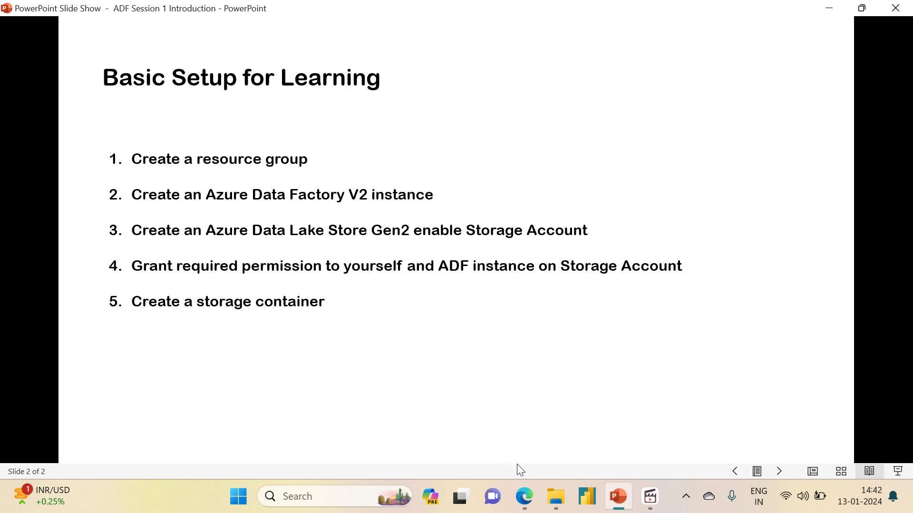
# Return to the Azure portal window in Edge and open the Storage browser of the adfdemoadlsgen2acc storage account.
pyautogui.click(526, 497)
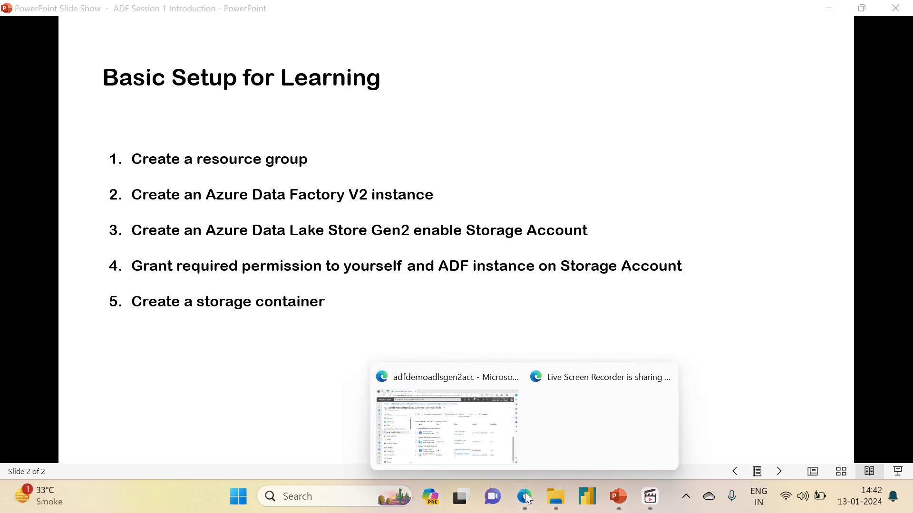
pyautogui.click(459, 417)
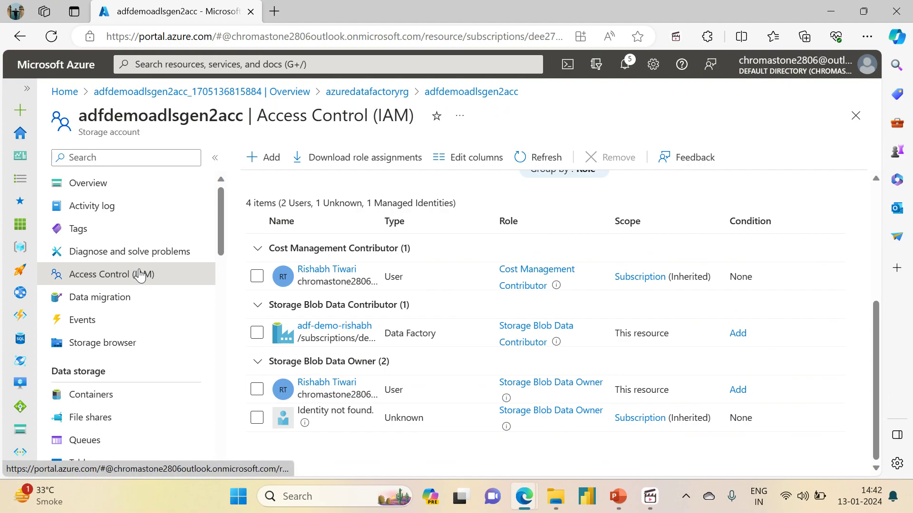
pyautogui.click(110, 345)
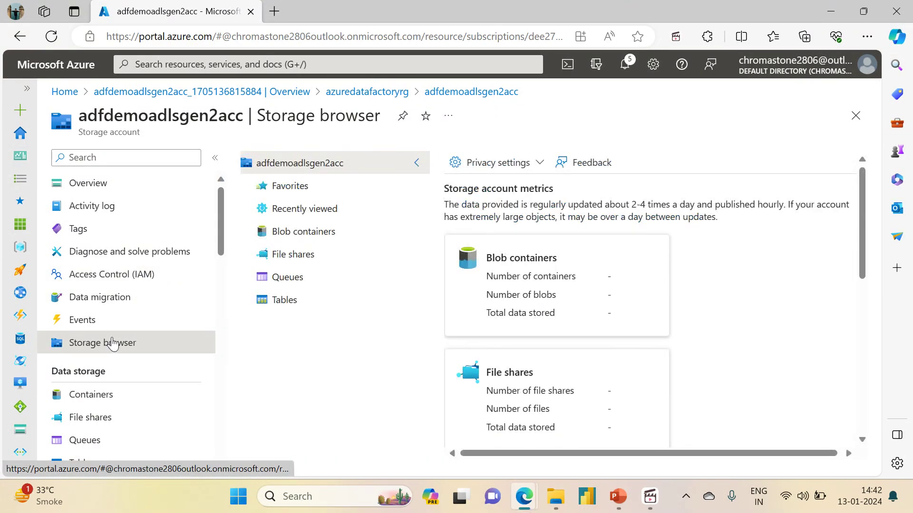
# Create a new blob container named data in the adfdemoadlsgen2acc storage account.
pyautogui.click(292, 233)
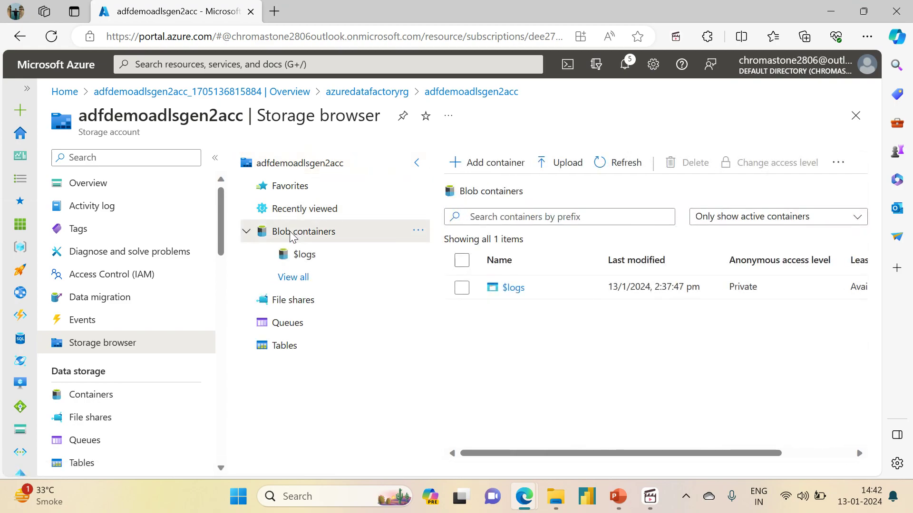
pyautogui.click(488, 169)
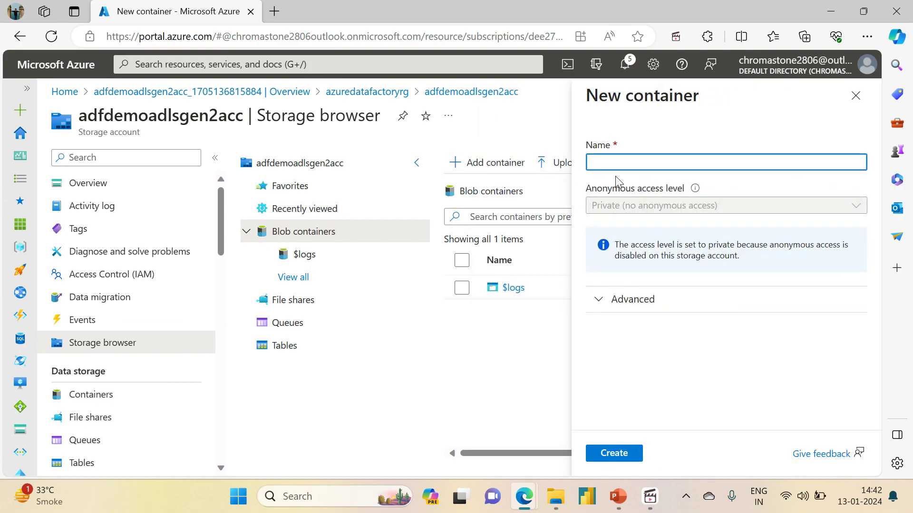
pyautogui.write('data')
pyautogui.click(613, 455)
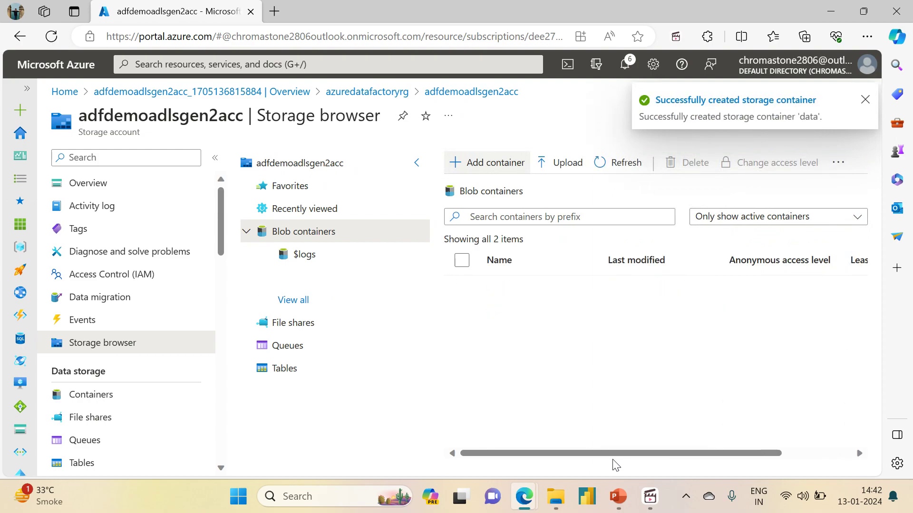
# Open the data container and add a directory named input to it.
pyautogui.click(505, 312)
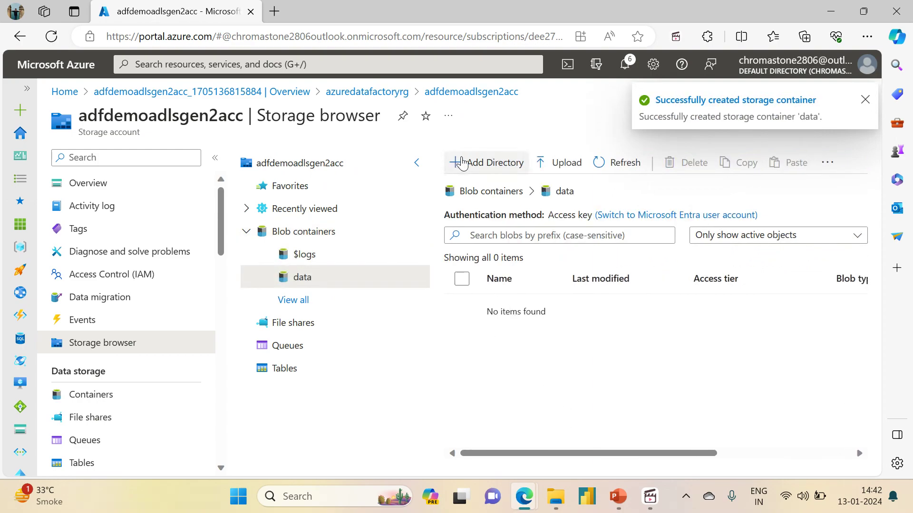
pyautogui.click(493, 162)
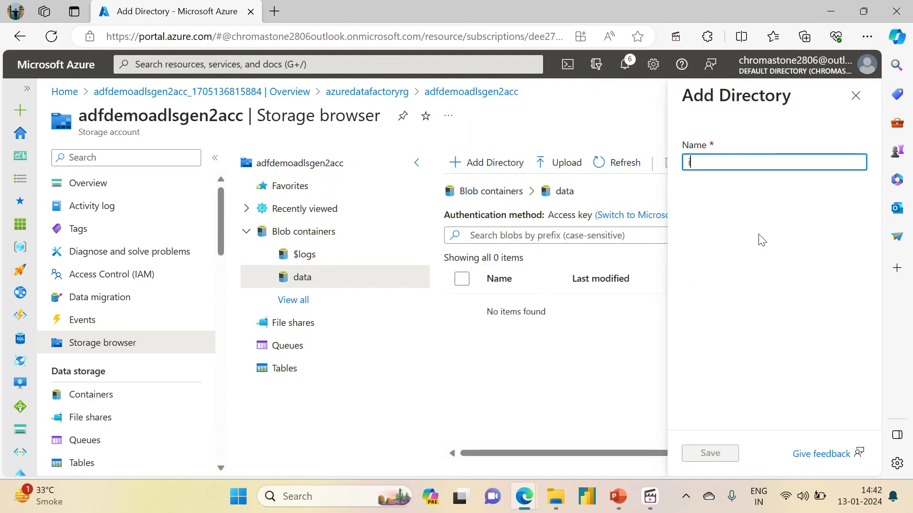
pyautogui.write('input')
pyautogui.click(703, 455)
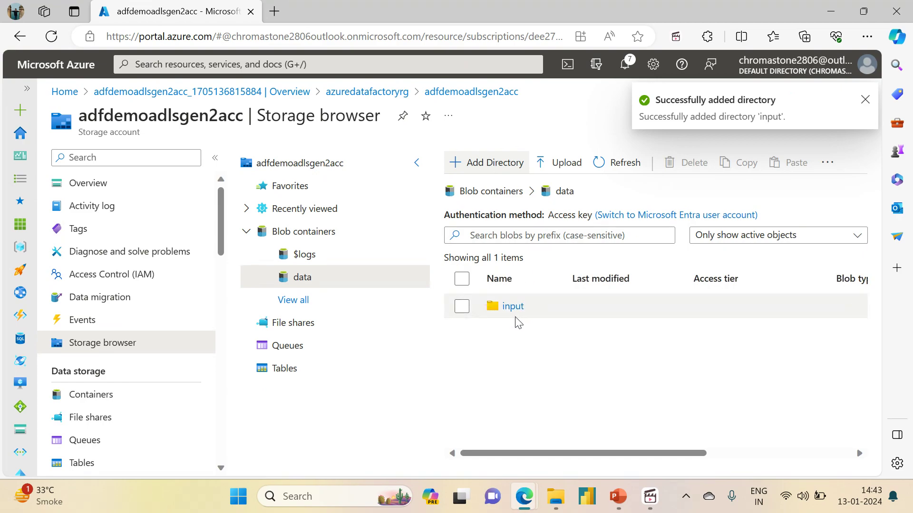
# Add a directory named 2024 inside the input directory of the data container and open it.
pyautogui.click(511, 306)
pyautogui.click(513, 237)
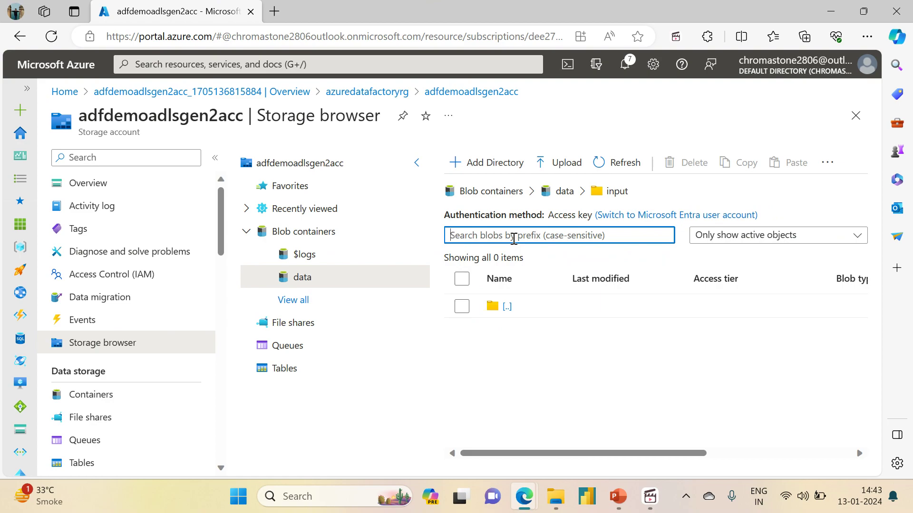
pyautogui.write('2024')
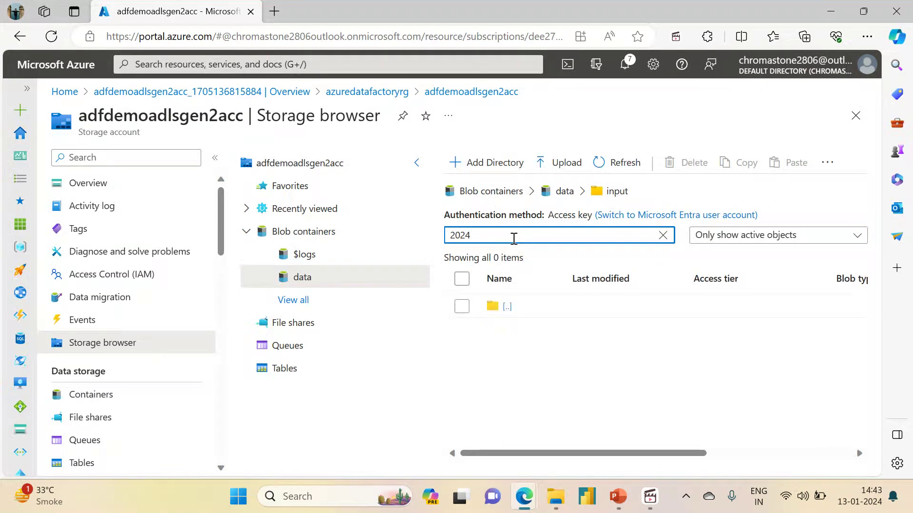
pyautogui.click(489, 164)
pyautogui.write('2024')
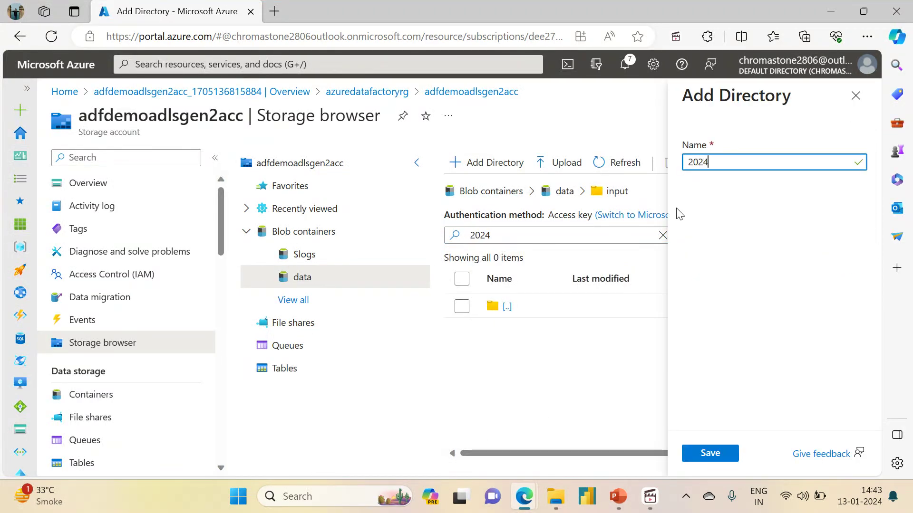
pyautogui.click(706, 457)
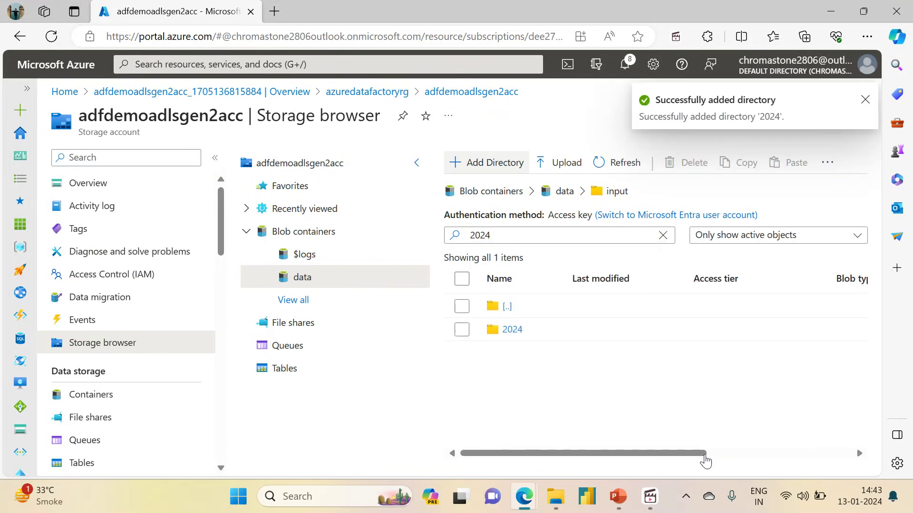
pyautogui.click(512, 330)
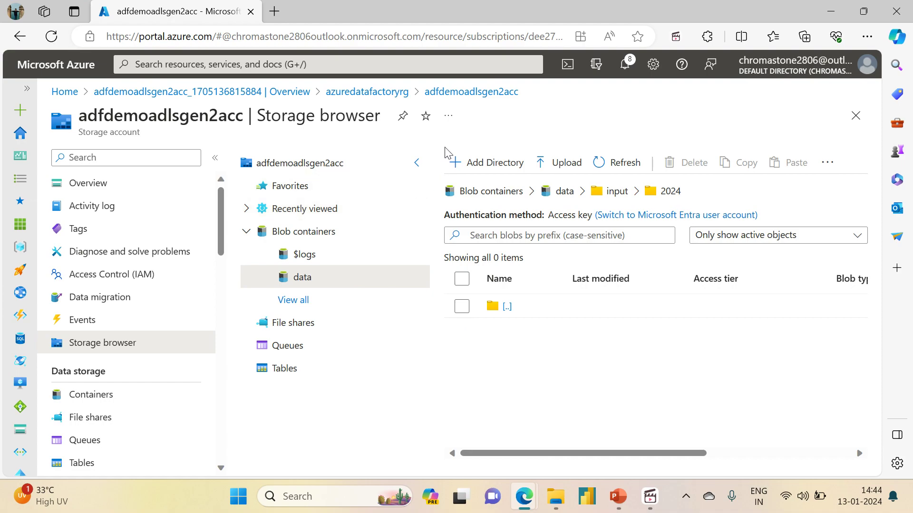
pyautogui.click(650, 497)
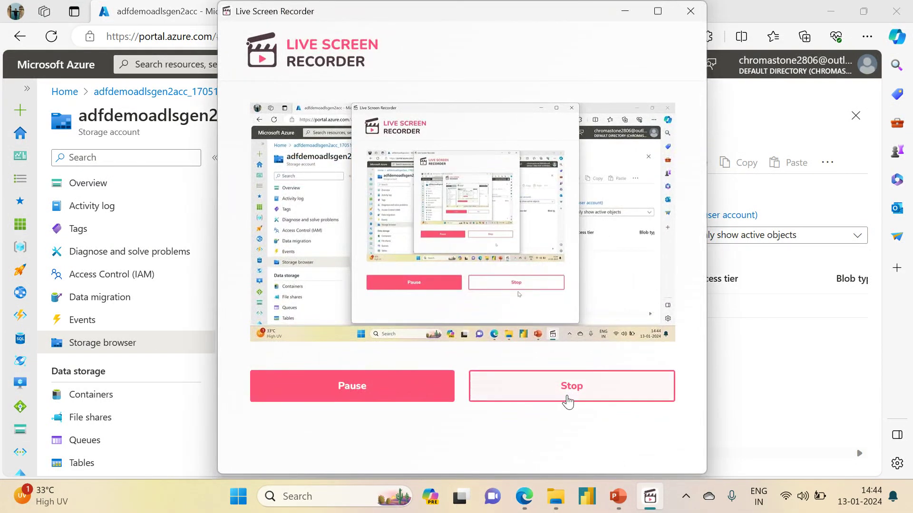